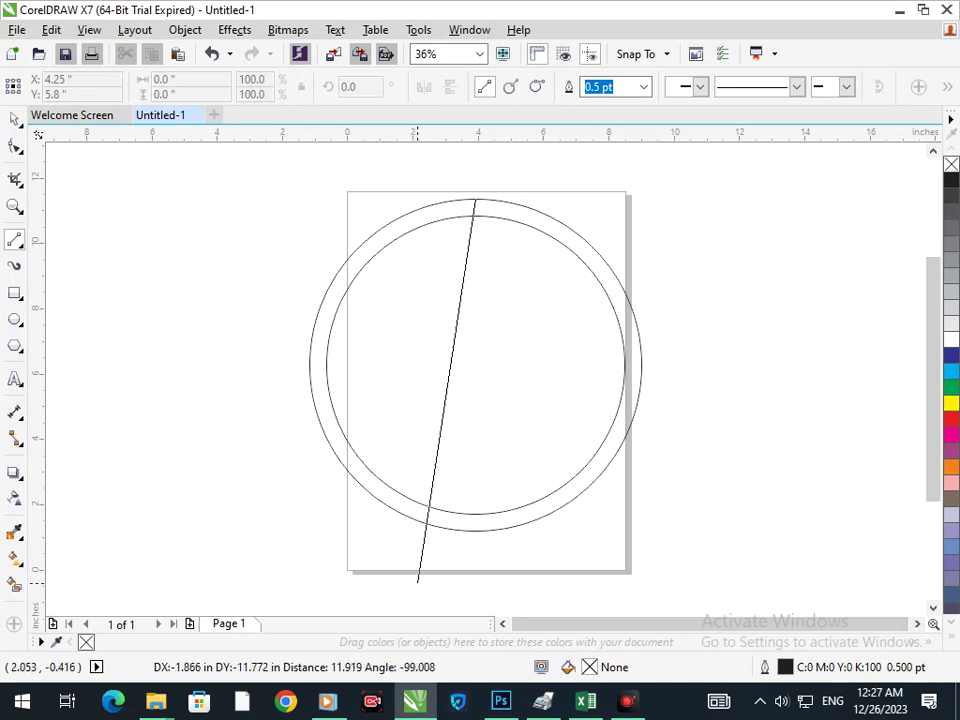
# Step: Complete the inverted V from the outer circle's top point with a right leg, about 4.8 in wide and 11.8 in tall overall
pyautogui.moveTo(475, 199)
pyautogui.mouseDown()
pyautogui.moveTo(581, 564)
pyautogui.moveTo(575, 582)
pyautogui.mouseUp()
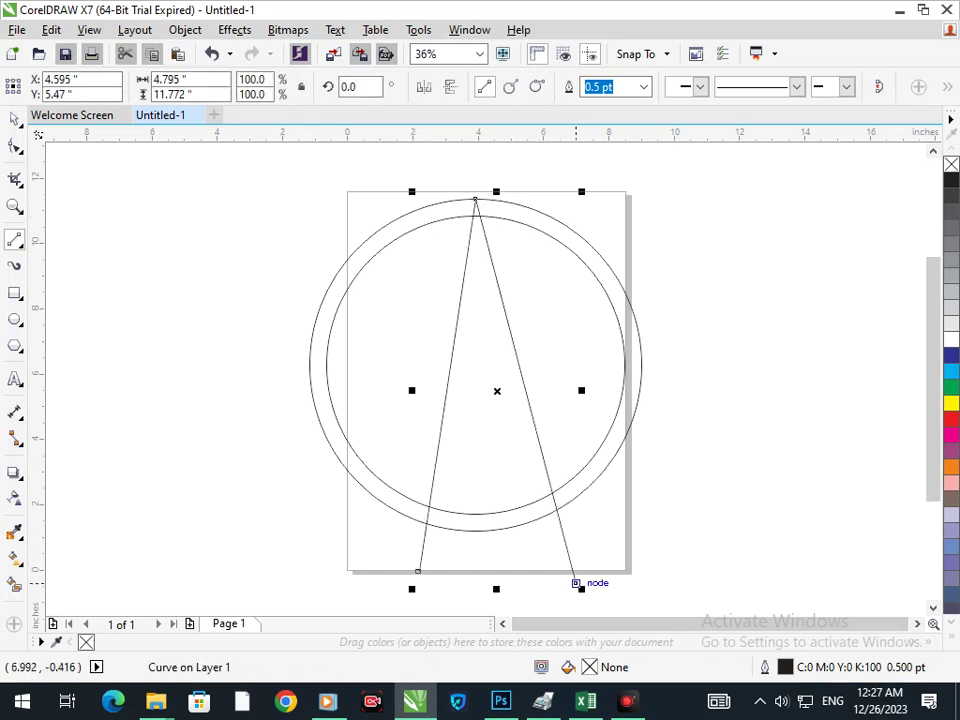
pyautogui.click(15, 118)
pyautogui.moveTo(421, 571); pyautogui.dragTo(387, 564)
pyautogui.hotkey('ctrl', 'z')
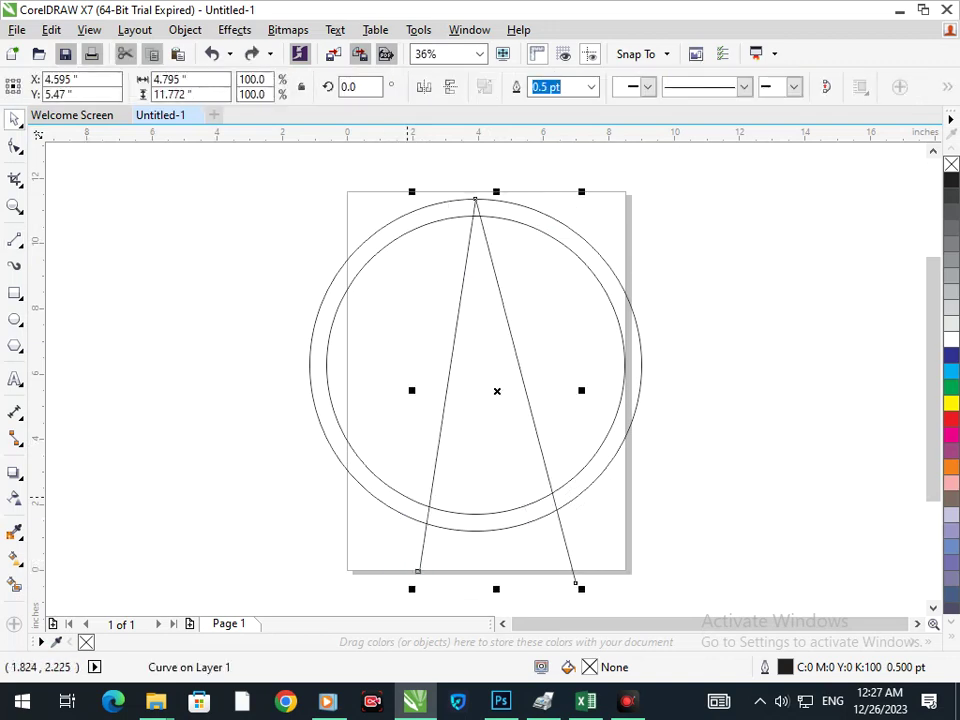
# Step: Move the right leg's lower end node inward so that the inverted V is about 4.4 in wide
pyautogui.click(15, 118)
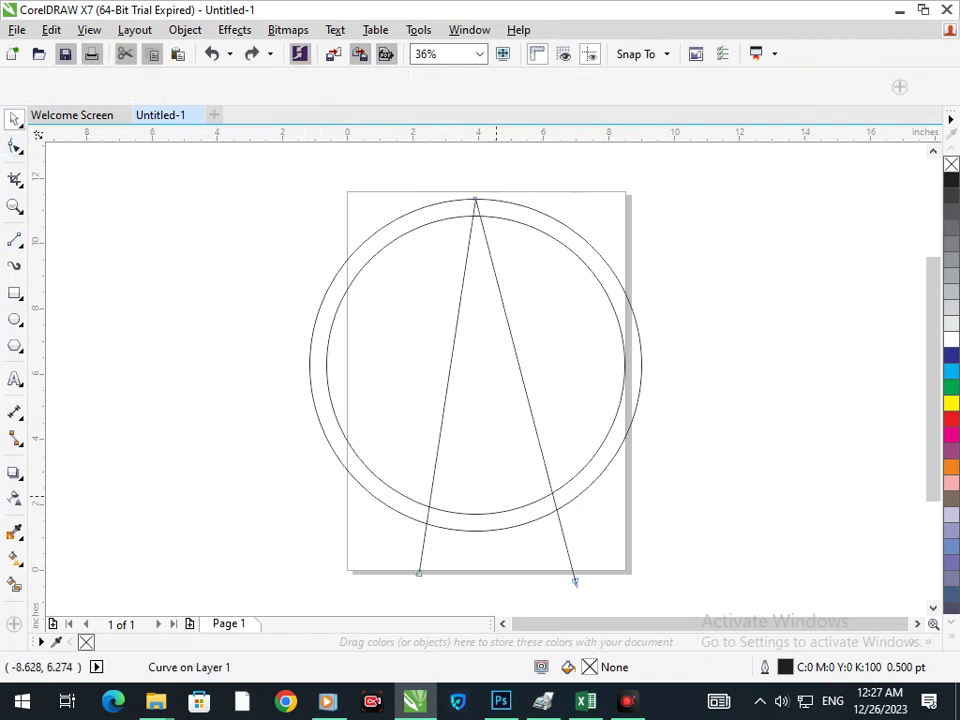
pyautogui.doubleClick(575, 580)
pyautogui.moveTo(575, 580); pyautogui.dragTo(561, 581)
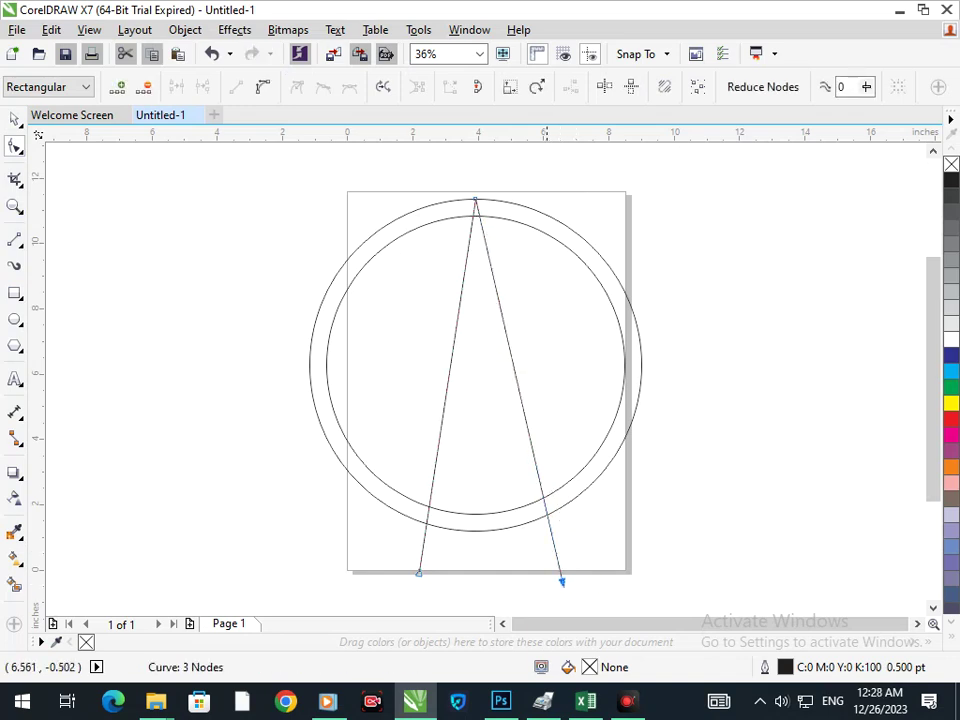
pyautogui.click(15, 118)
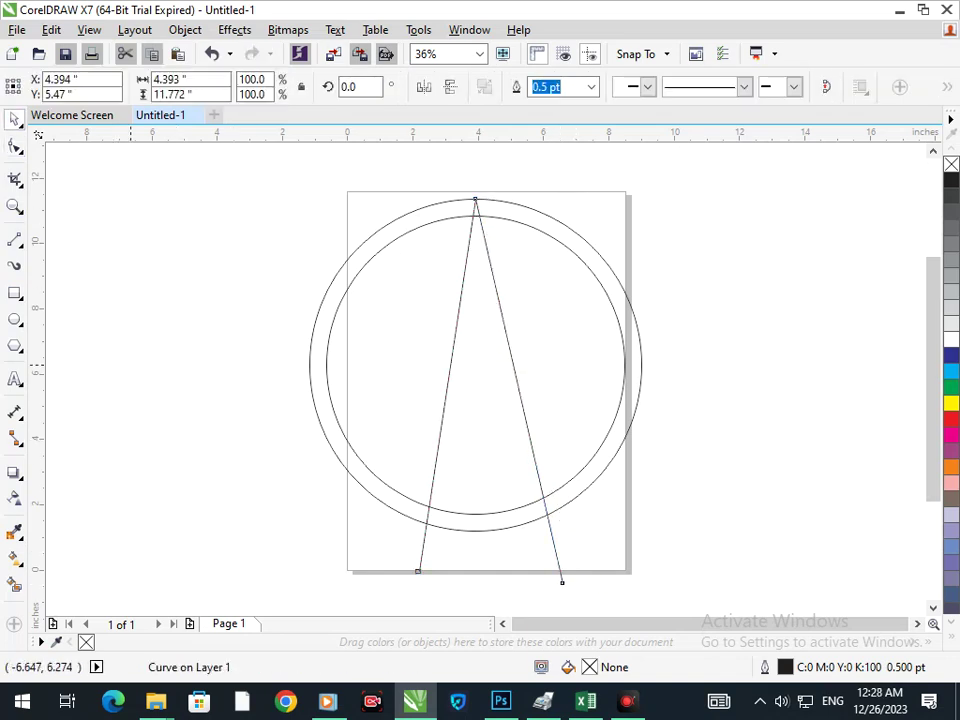
pyautogui.click(103, 278)
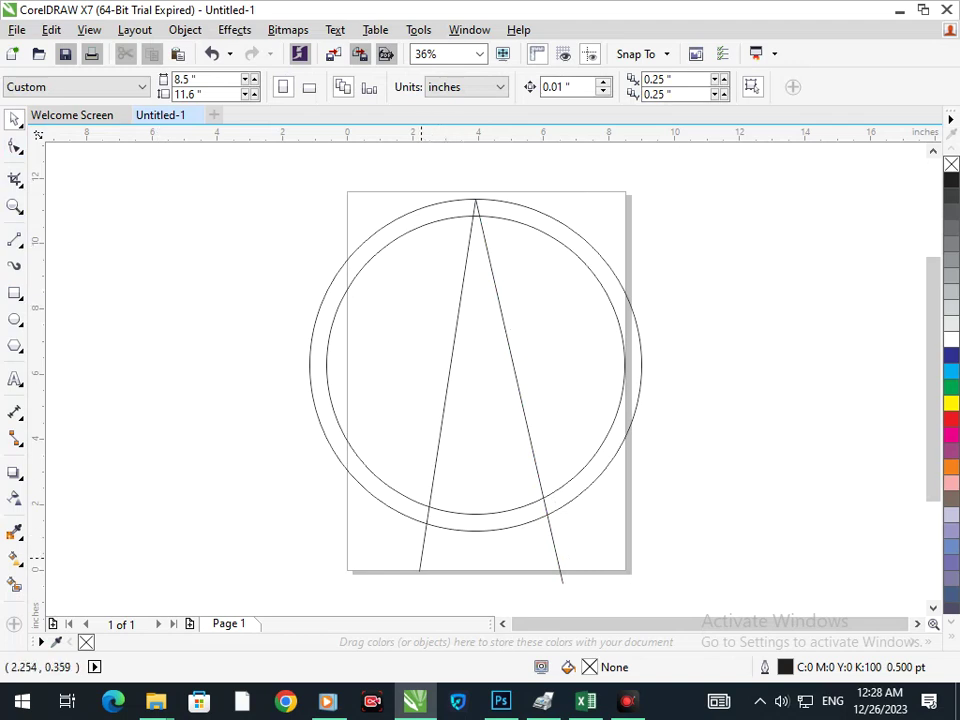
# Step: Draw a straight line about 3.7 in long from the middle of the right leg up to the inner circle's upper right
pyautogui.click(15, 240)
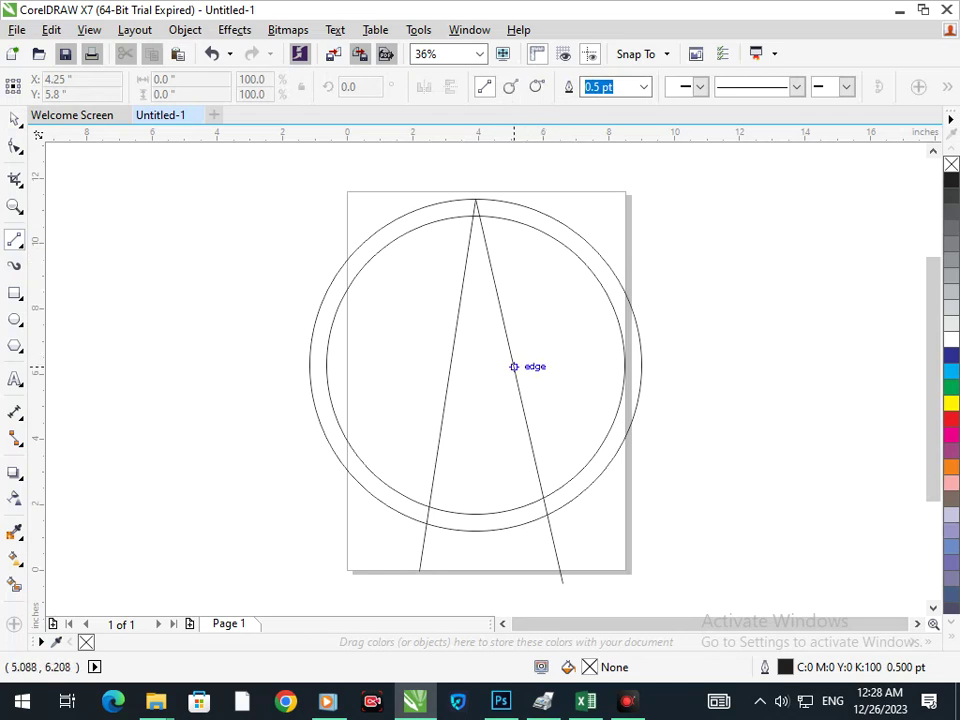
pyautogui.click(513, 366)
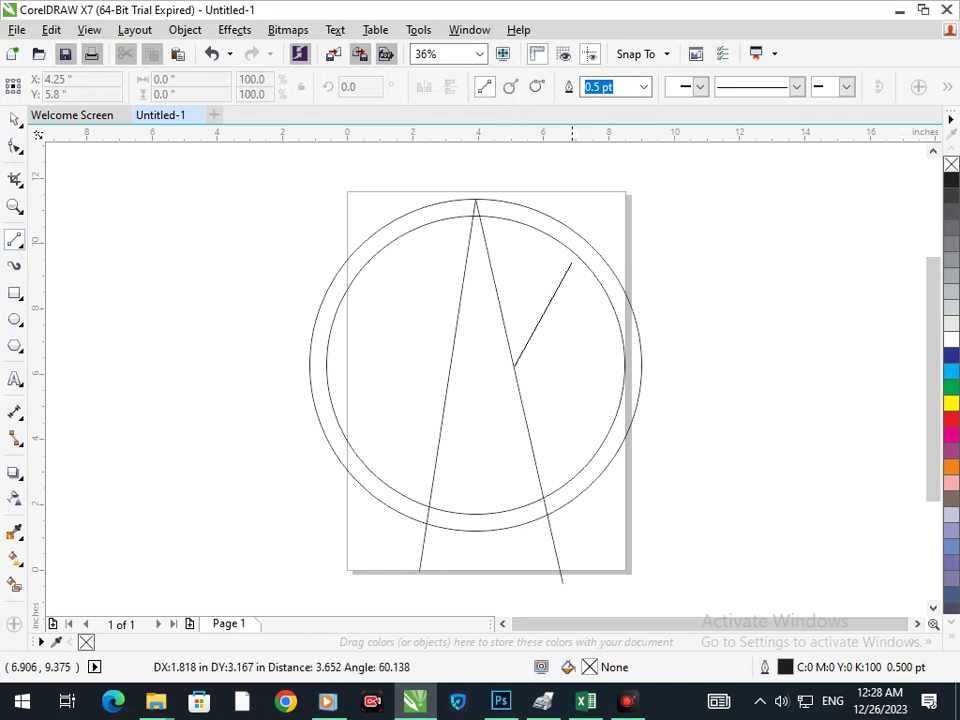
pyautogui.click(569, 257)
# Step: Convert the new diagonal line to a curve and bend it into a gentle S shape with its two control handles
pyautogui.click(15, 146)
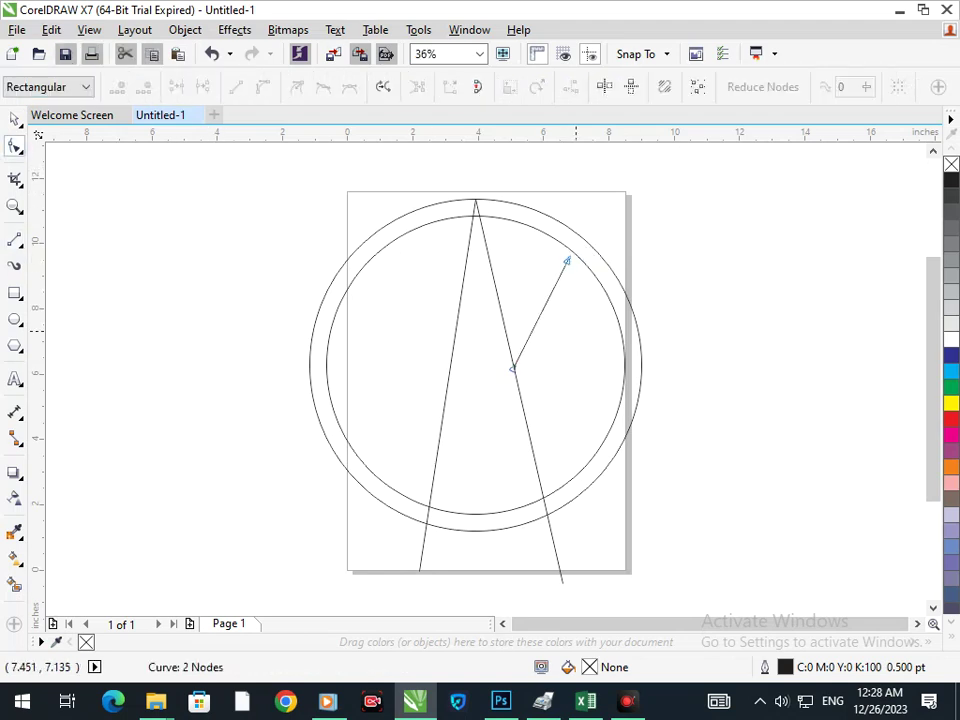
pyautogui.click(538, 315)
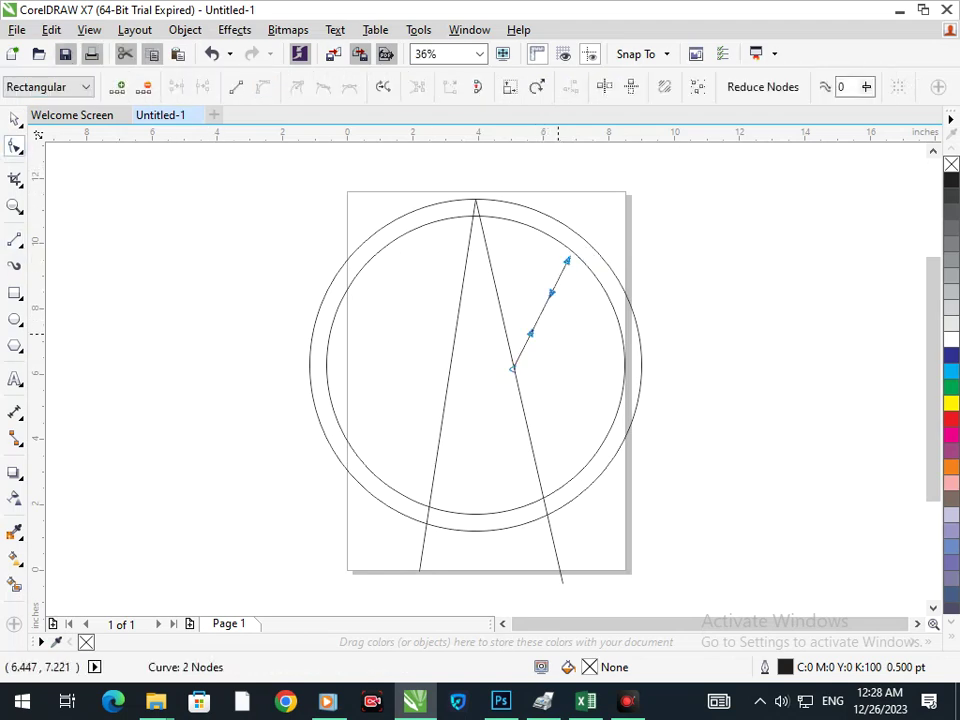
pyautogui.moveTo(541, 314); pyautogui.dragTo(568, 262)
pyautogui.moveTo(577, 310); pyautogui.dragTo(545, 297)
pyautogui.moveTo(561, 347); pyautogui.dragTo(569, 343)
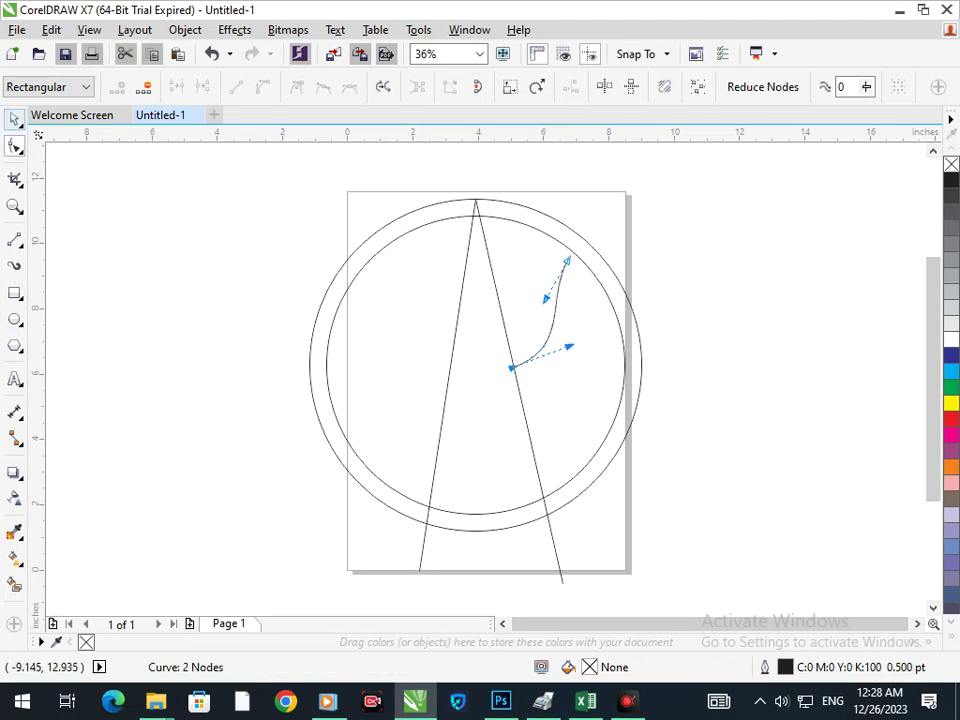
pyautogui.click(15, 118)
pyautogui.click(113, 294)
# Step: Mirror a copy of the S curve downward and reshape it into a lower arm about 2.5 in wide and 2.0 in tall
pyautogui.click(528, 355)
pyautogui.moveTo(540, 252); pyautogui.dragTo(575, 405)
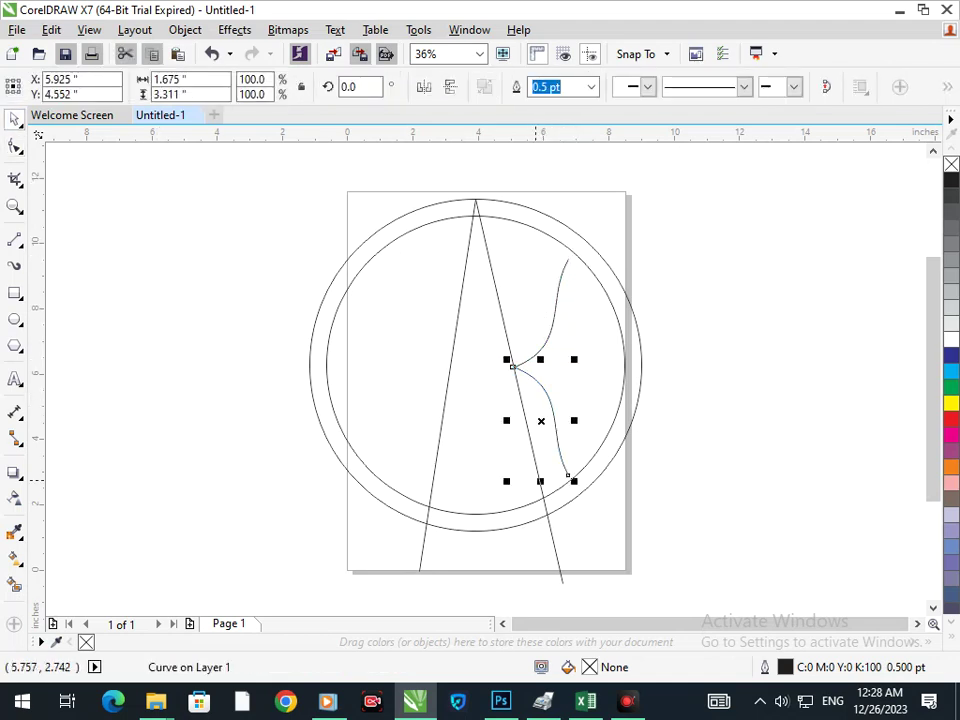
pyautogui.click(15, 146)
pyautogui.moveTo(566, 474); pyautogui.dragTo(595, 430)
pyautogui.moveTo(564, 390); pyautogui.dragTo(556, 405)
pyautogui.click(15, 118)
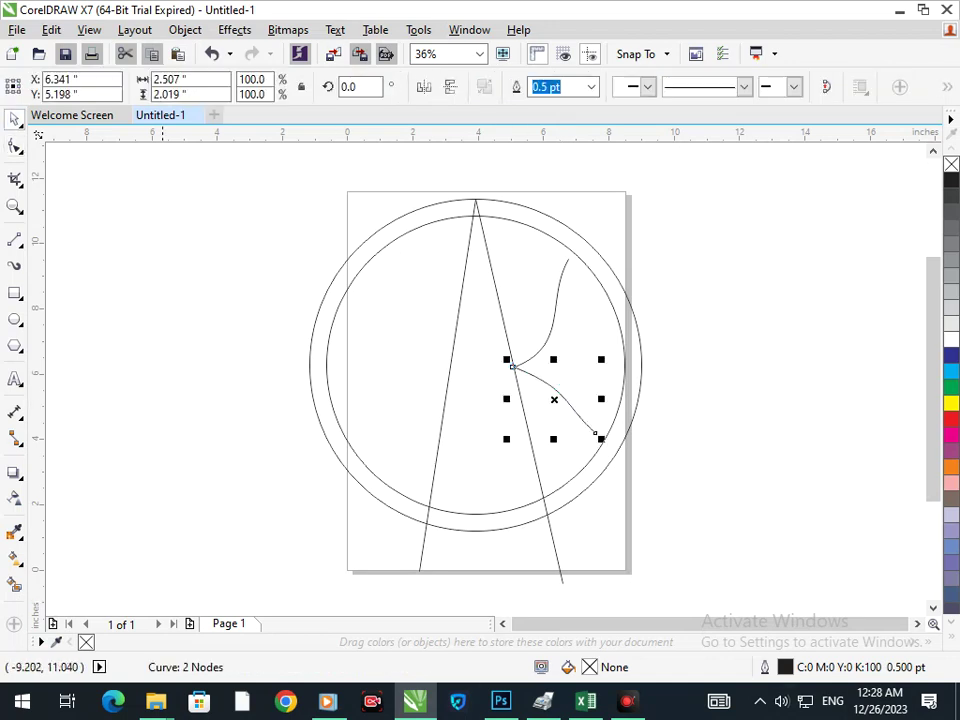
pyautogui.click(210, 367)
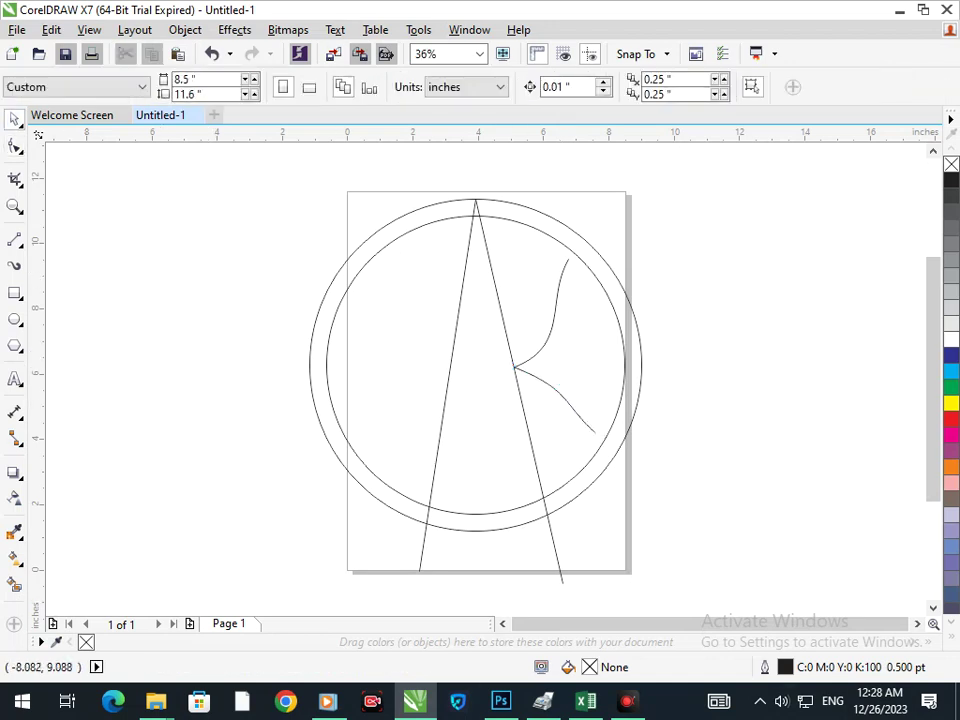
# Step: Trim off both leg ends extending below the outer circle with Virtual Segment Delete
pyautogui.click(15, 178)
pyautogui.click(75, 246)
pyautogui.moveTo(413, 580); pyautogui.dragTo(564, 535)
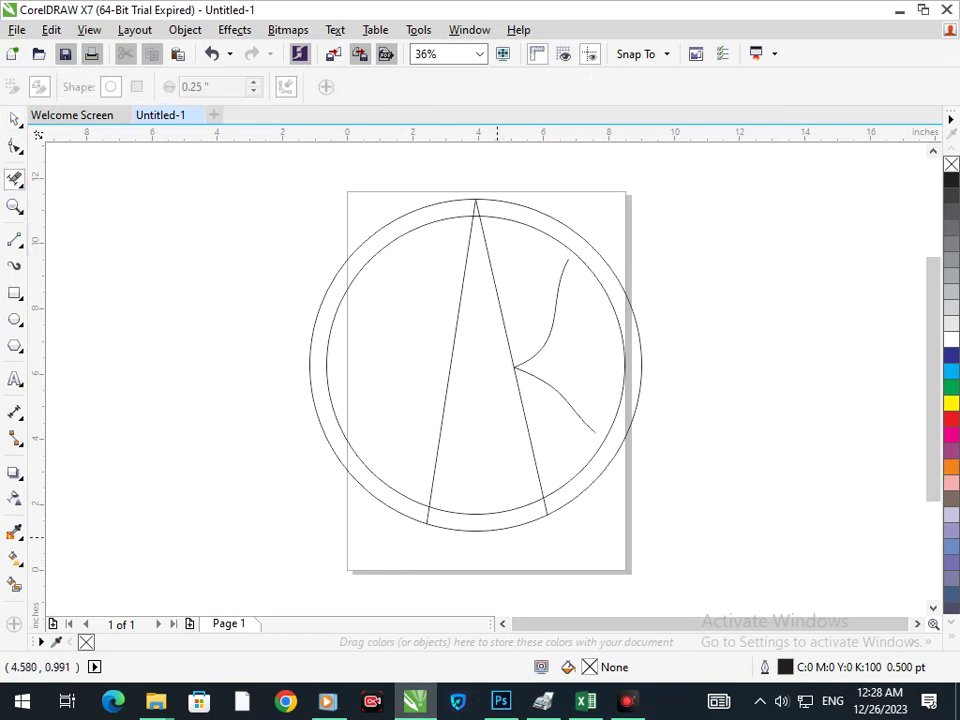
pyautogui.scroll(5, 429, 520)
pyautogui.scroll(-5, 362, 426)
pyautogui.press('space')
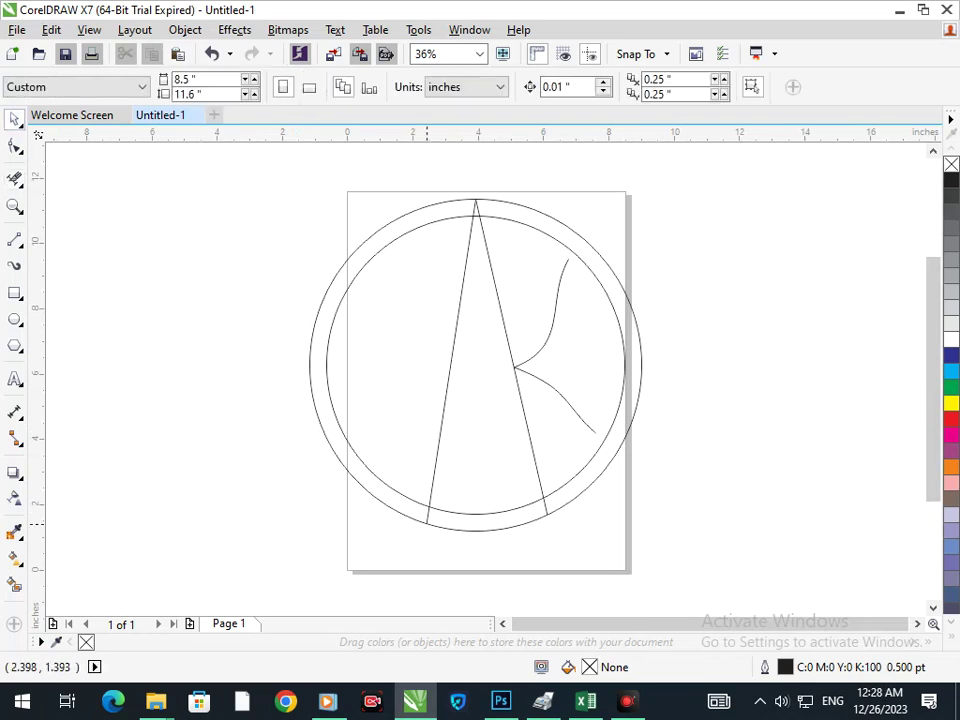
pyautogui.moveTo(428, 515); pyautogui.dragTo(354, 512)
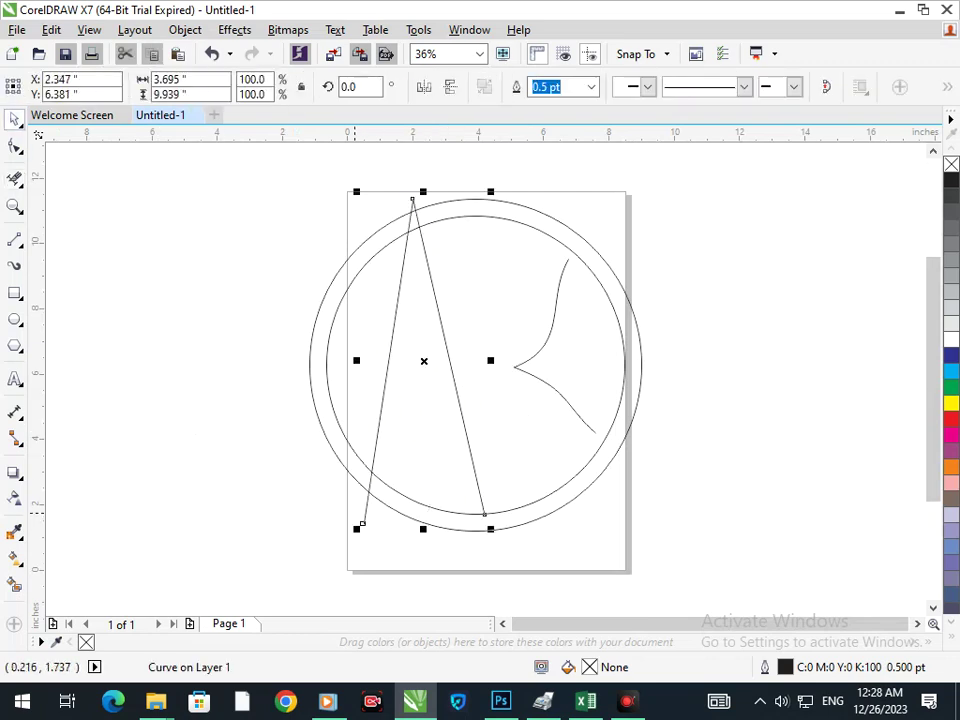
pyautogui.hotkey('ctrl', 'z')
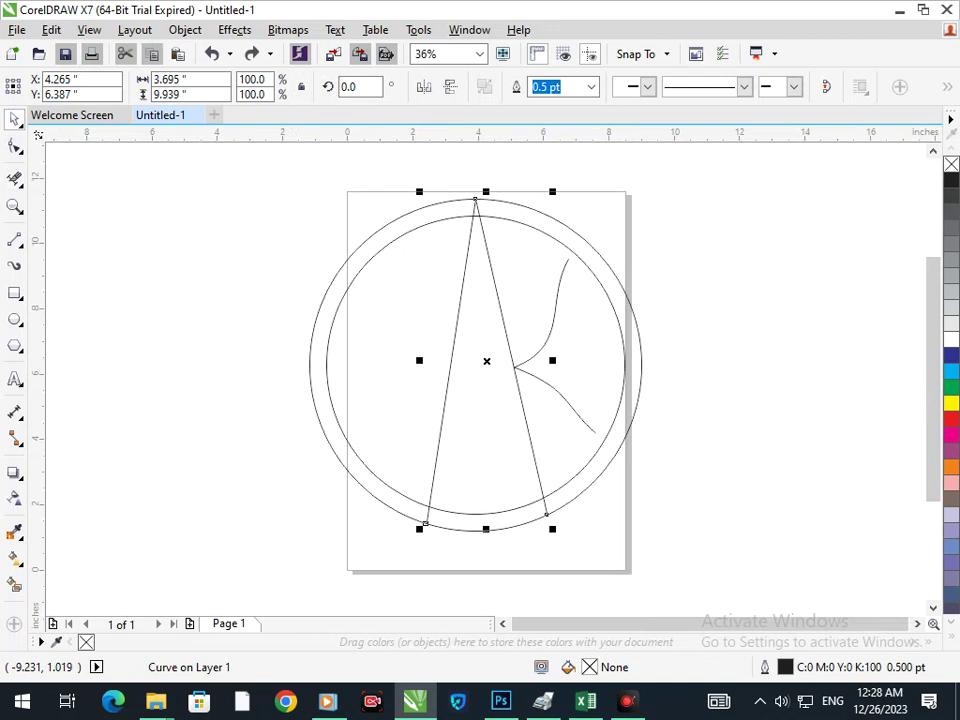
# Step: Add a one-step outward contour around the two legs of the inverted V
pyautogui.click(15, 472)
pyautogui.click(70, 469)
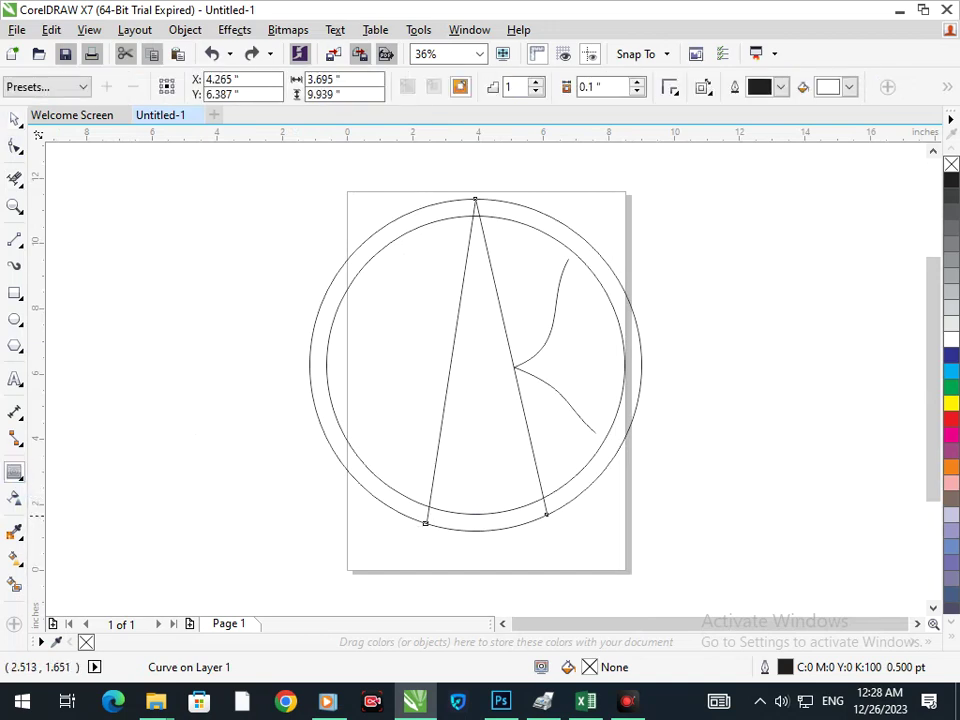
pyautogui.moveTo(450, 360); pyautogui.dragTo(411, 361)
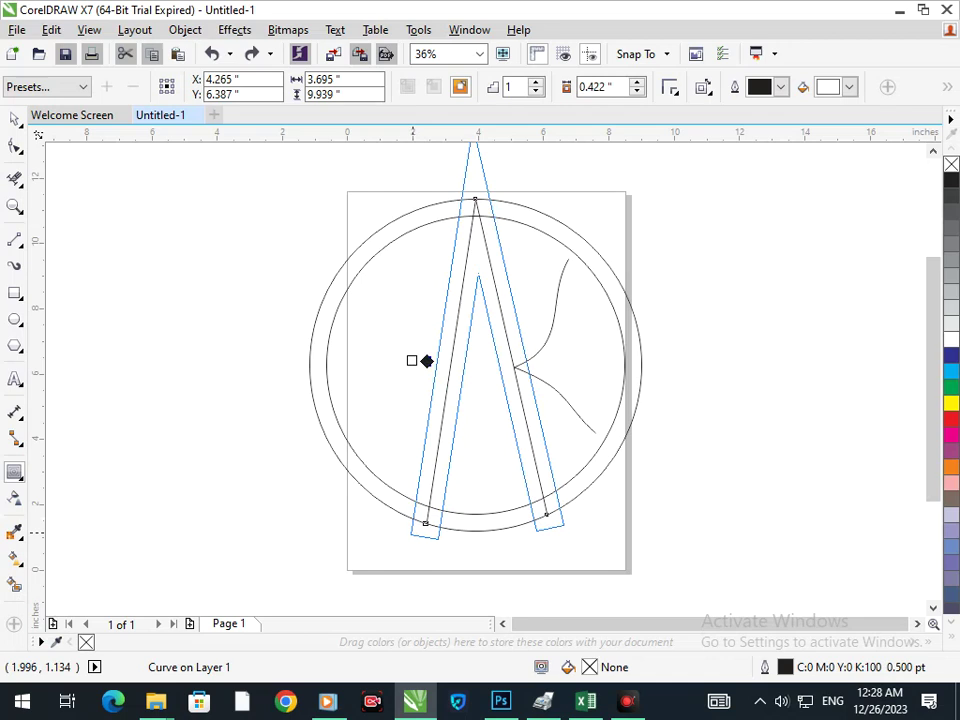
pyautogui.hotkey('ctrl', 'z')
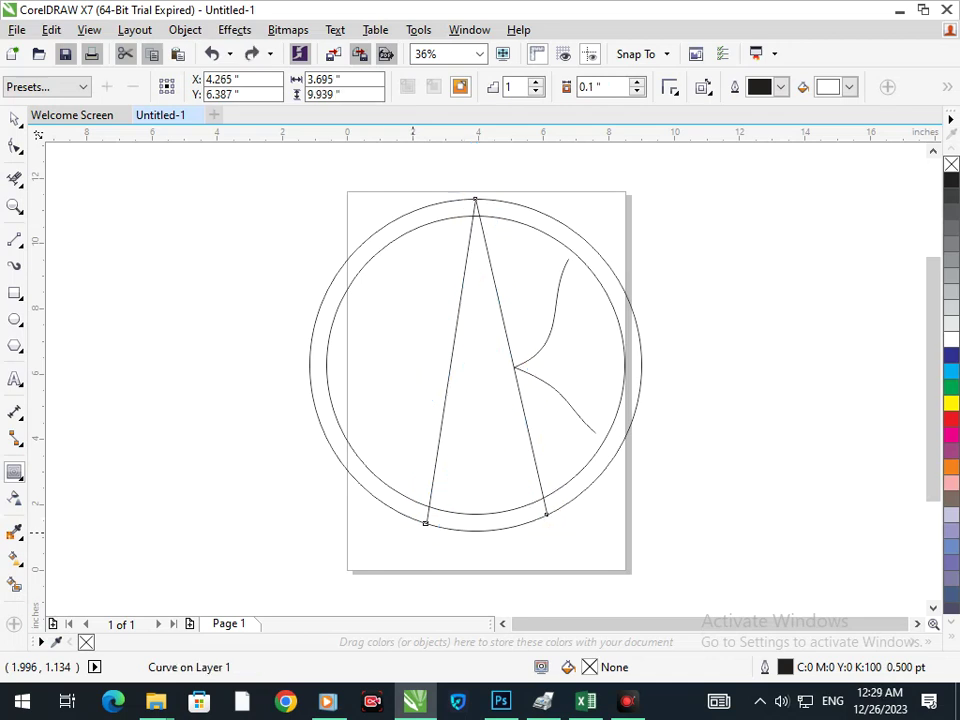
pyautogui.moveTo(452, 360); pyautogui.dragTo(416, 361)
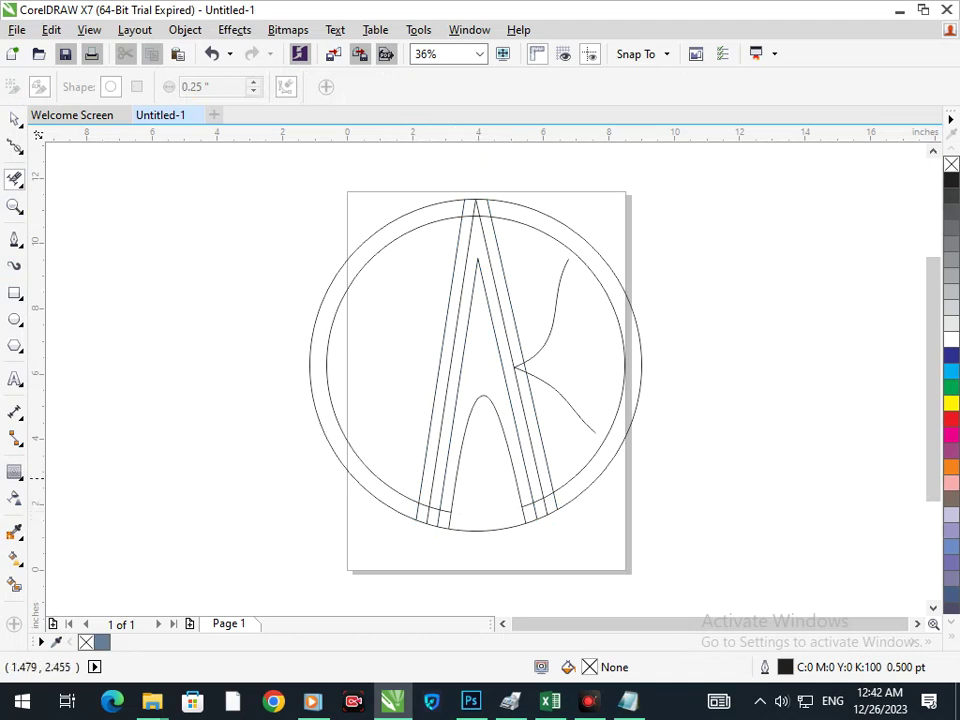
# Step: Try to delete the four left-leg line segments lying between the inner and outer circles
pyautogui.scroll(5, 395, 492)
pyautogui.click(548, 418)
pyautogui.click(476, 405)
pyautogui.click(406, 385)
pyautogui.click(339, 362)
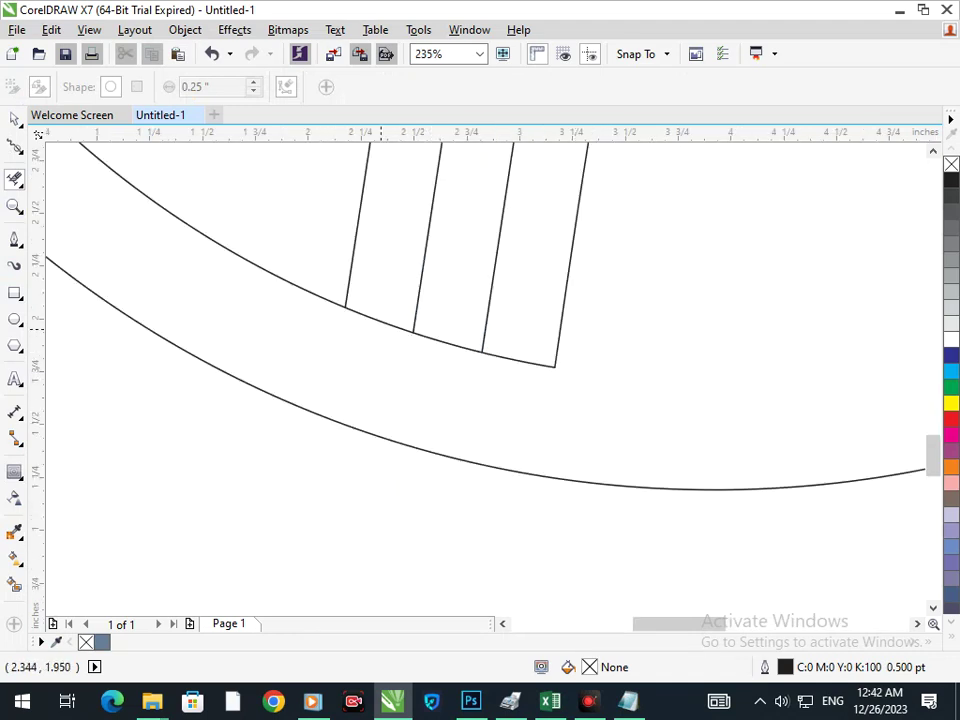
# Step: Try to delete the right-leg line segments lying between the inner and outer circles
pyautogui.scroll(-5, 390, 333)
pyautogui.press('F2')
pyautogui.moveTo(489, 465); pyautogui.dragTo(594, 570)
pyautogui.click(430, 348)
pyautogui.click(476, 326)
pyautogui.click(521, 306)
pyautogui.scroll(-4, 653, 519)
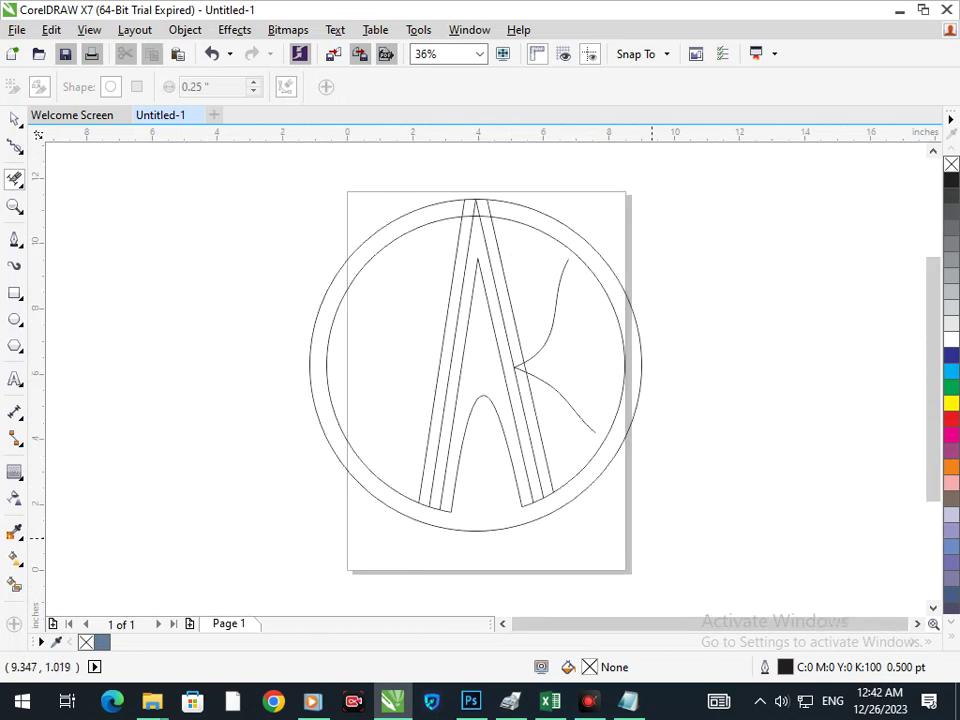
# Step: Try to trim the two outer left-leg lines at the inner circle and remove the inner-circle arc between the second and third lines
pyautogui.scroll(5, 434, 533)
pyautogui.click(398, 321)
pyautogui.click(374, 369)
pyautogui.click(310, 346)
pyautogui.scroll(-5, 446, 538)
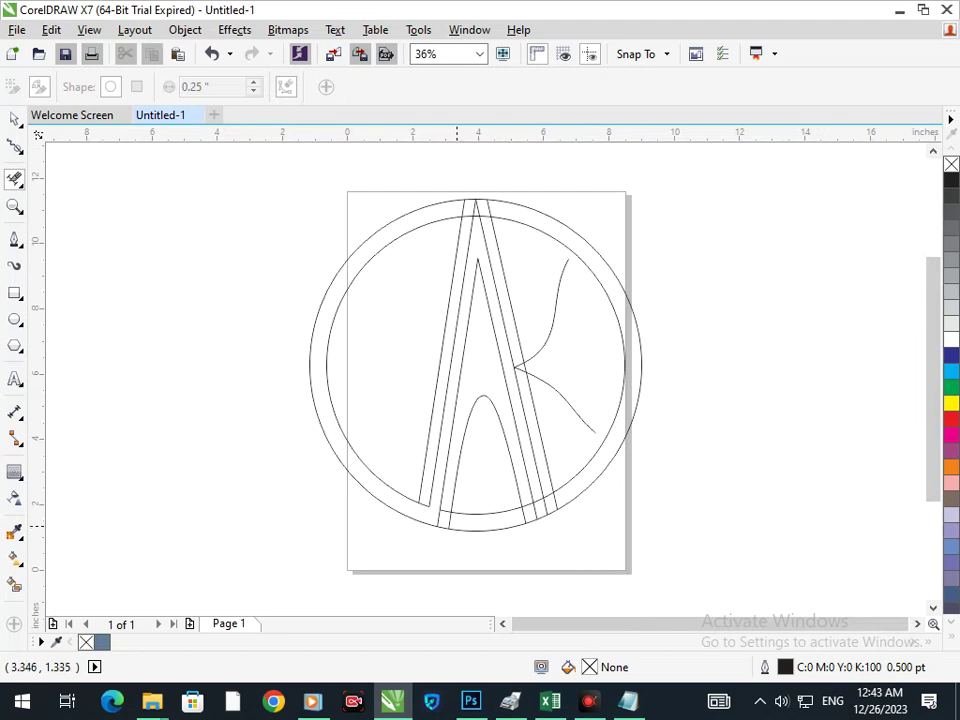
# Step: Try to trim the innermost left-leg line and the two outermost right-leg lines at the inner circle
pyautogui.scroll(5, 426, 495)
pyautogui.click(514, 380)
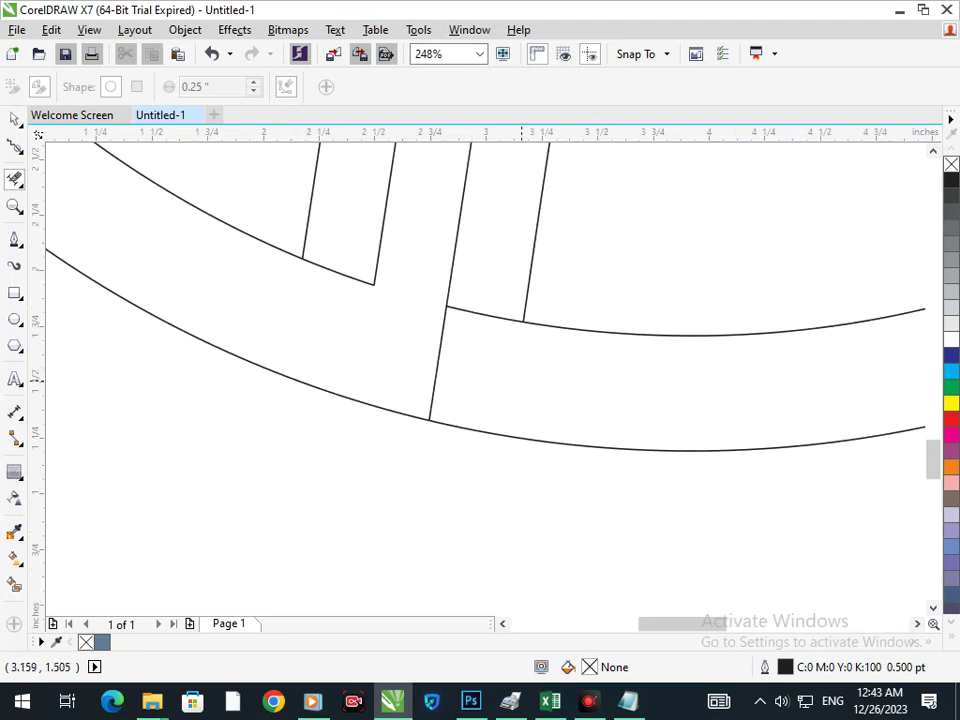
pyautogui.scroll(-5, 514, 380)
pyautogui.scroll(4, 541, 506)
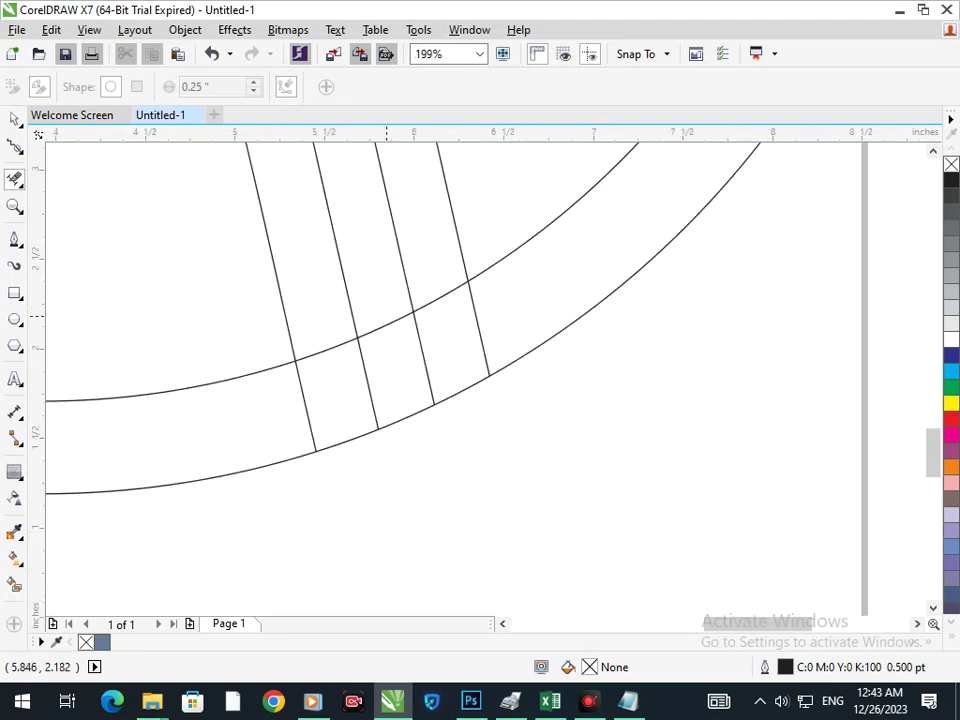
pyautogui.click(425, 360)
pyautogui.click(479, 330)
pyautogui.scroll(-4, 445, 348)
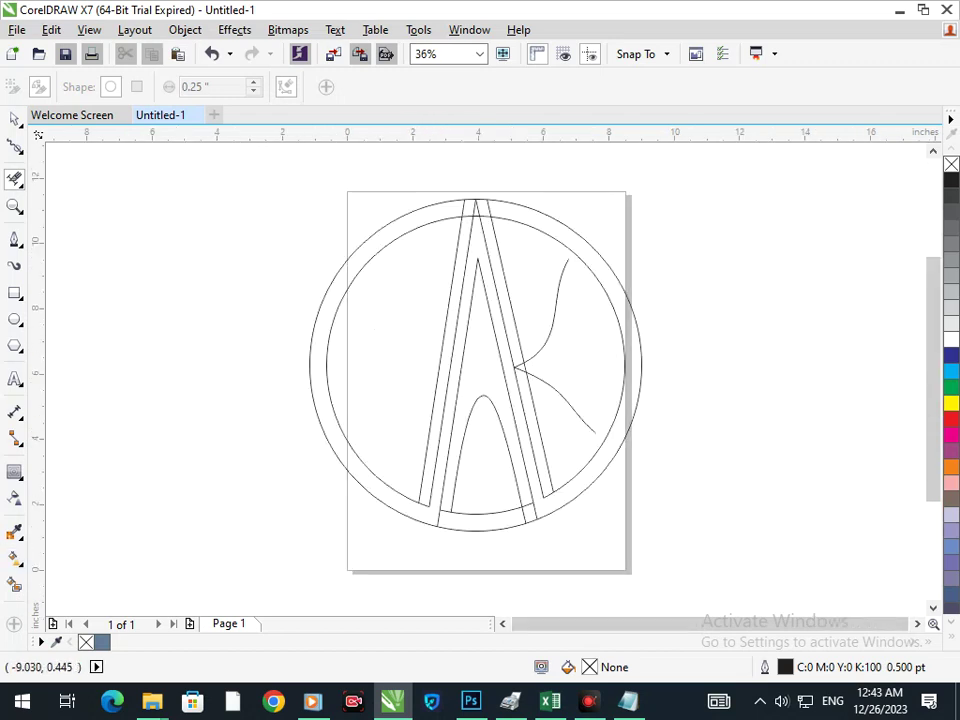
# Step: Try a Smart Fill of the ring and connected A band in slate blue C:40 M:20 Y:0 K:40 without outline, and undo back to the untrimmed lines
pyautogui.click(15, 584)
pyautogui.click(400, 503)
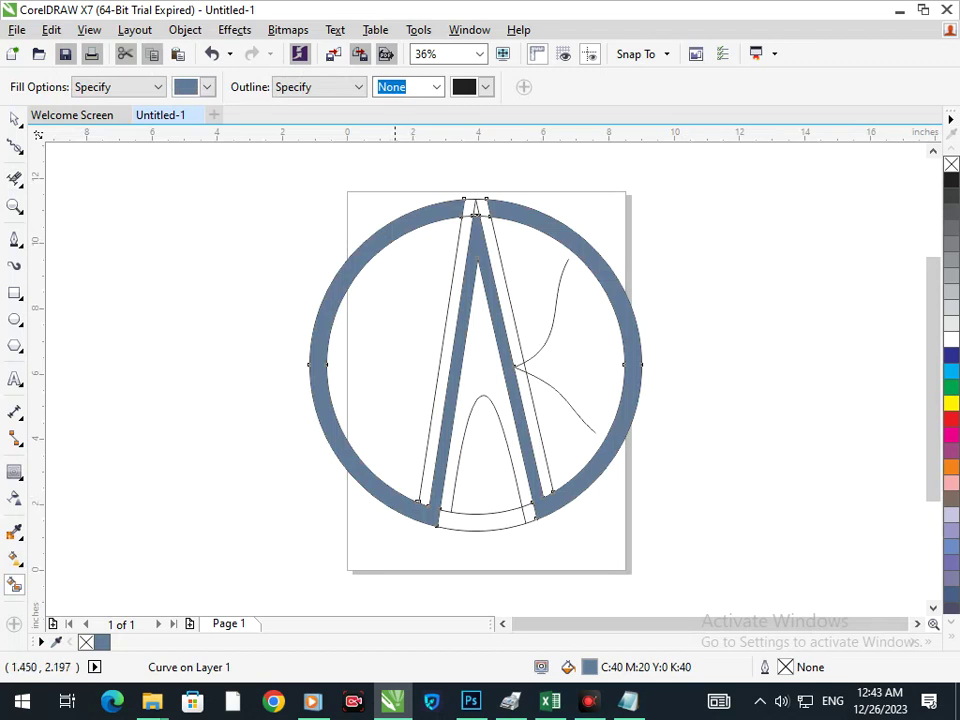
pyautogui.hotkey('ctrl', 'z')
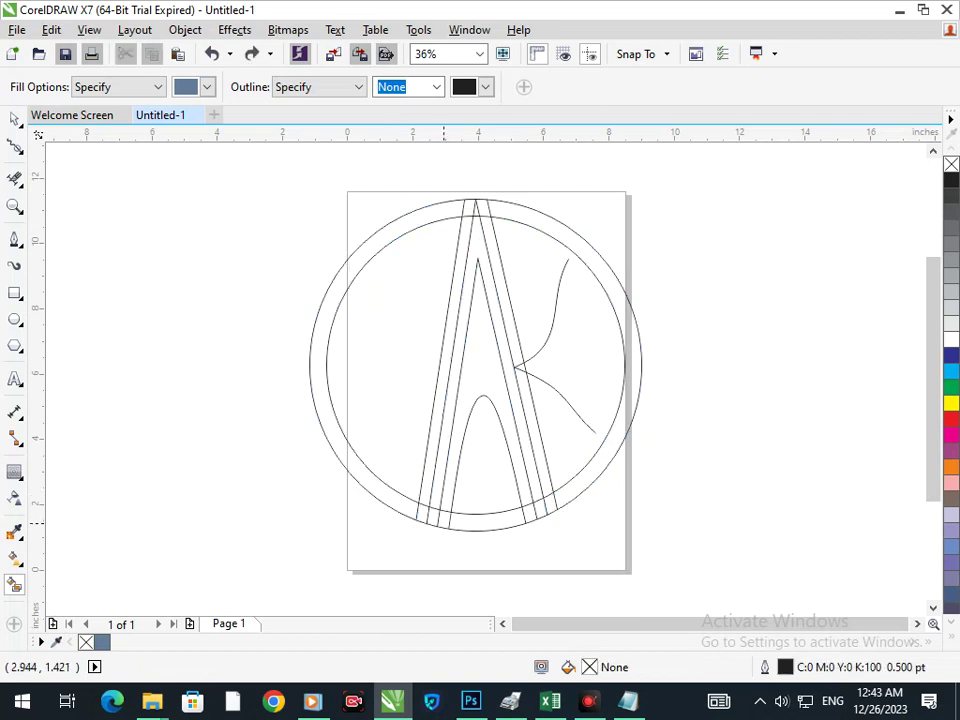
# Step: Trim the three outer left-leg lines at the inner circle and delete the inner-circle arc between the third and fourth lines
pyautogui.click(14, 178)
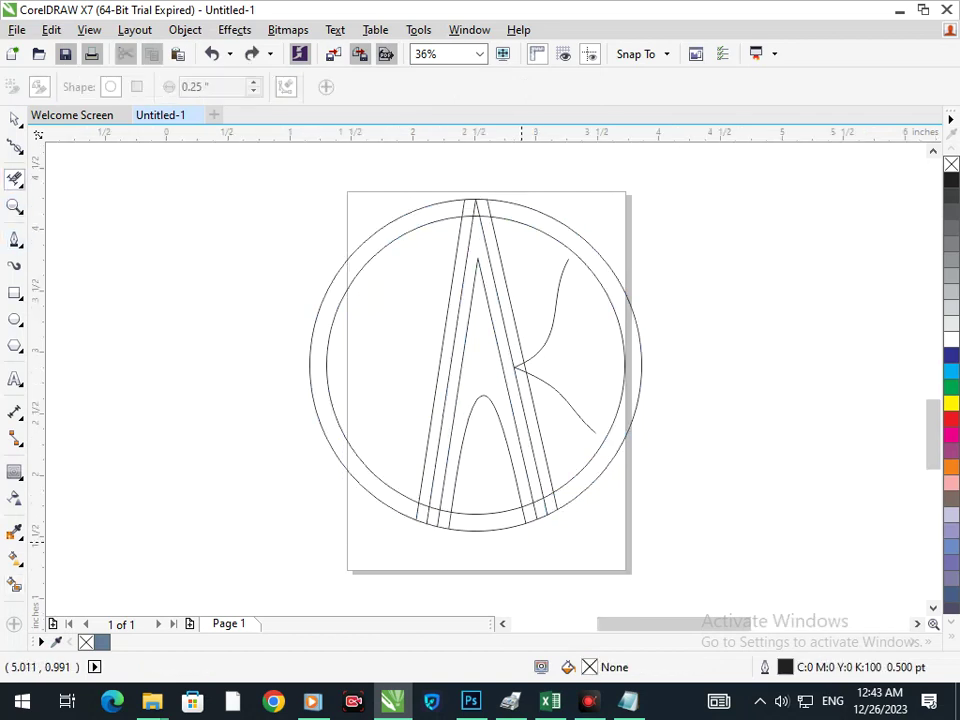
pyautogui.scroll(4, 411, 515)
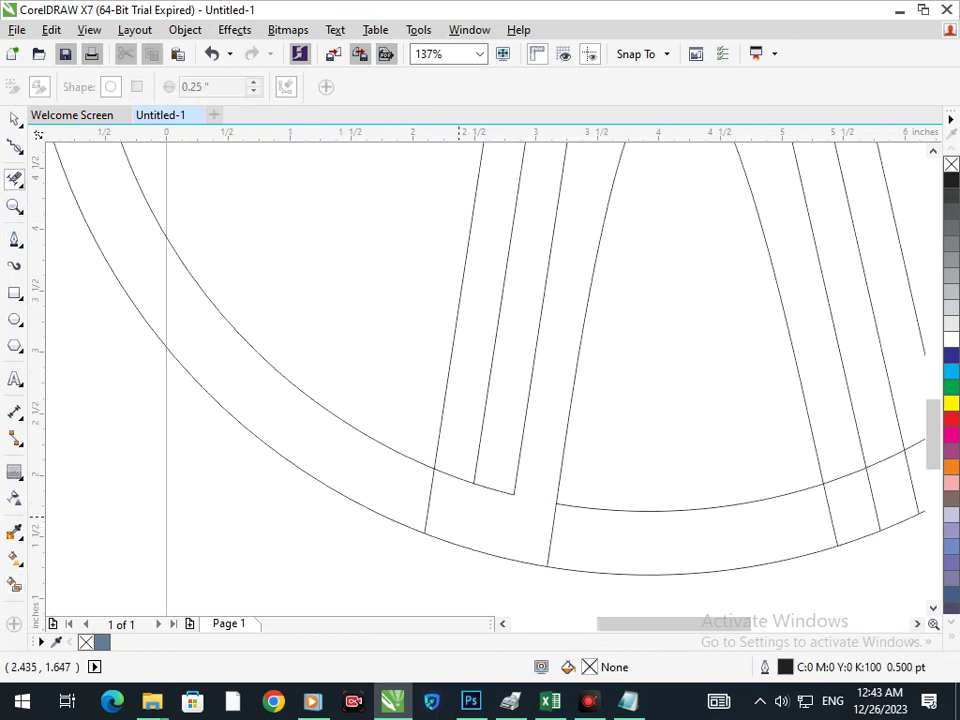
pyautogui.hotkey('shift', 'F4')
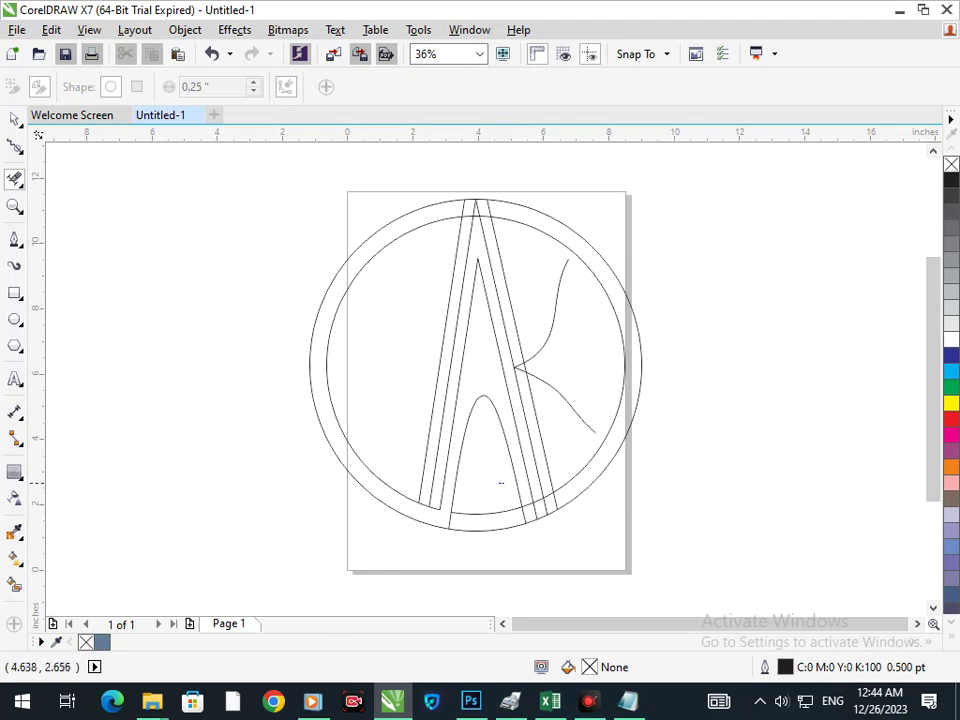
# Step: Delete the inner-circle arc between the two innermost right-leg lines
pyautogui.scroll(6, 535, 526)
pyautogui.click(441, 330)
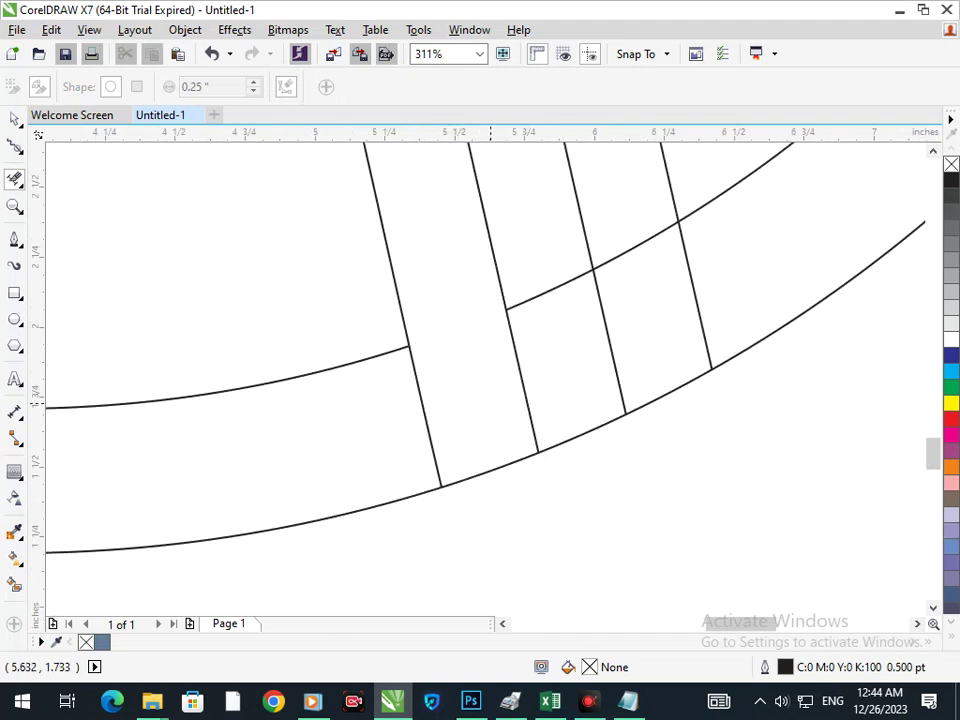
pyautogui.scroll(-6, 491, 397)
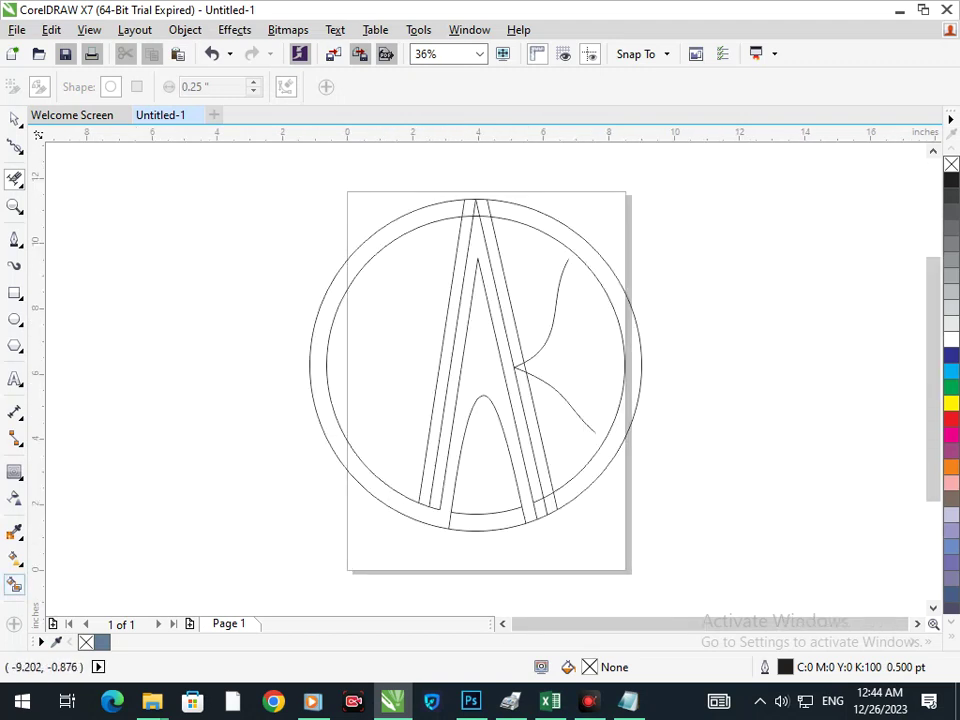
# Step: Try a Smart Fill of the left ring half with the connected inner A region and the right ring half in slate blue C:40 M:20 Y:0 K:40
pyautogui.click(15, 585)
pyautogui.click(443, 517)
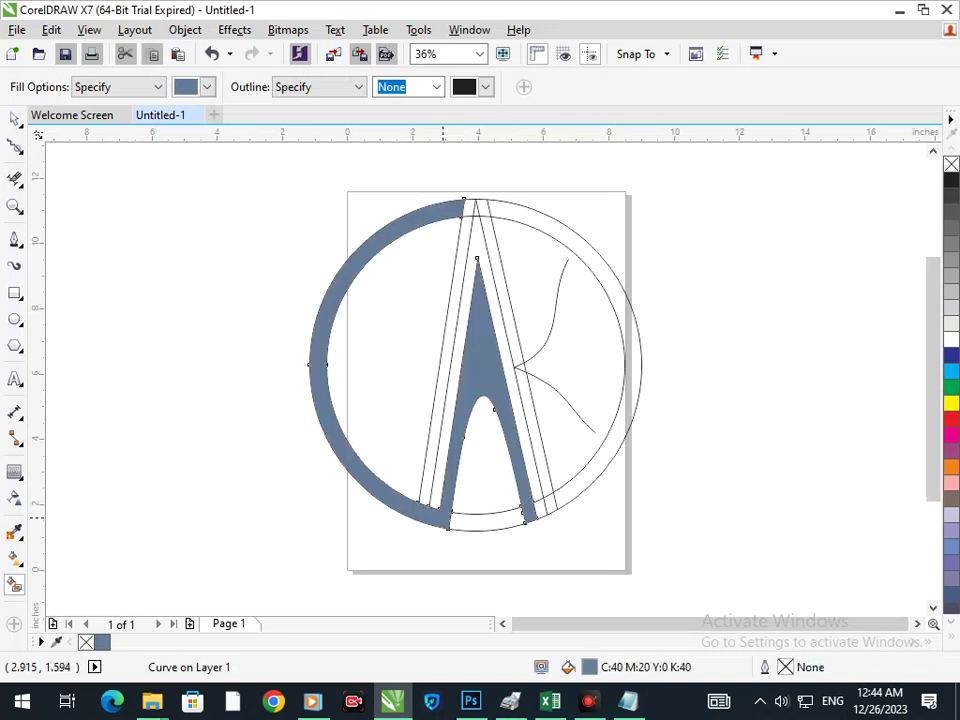
pyautogui.click(548, 227)
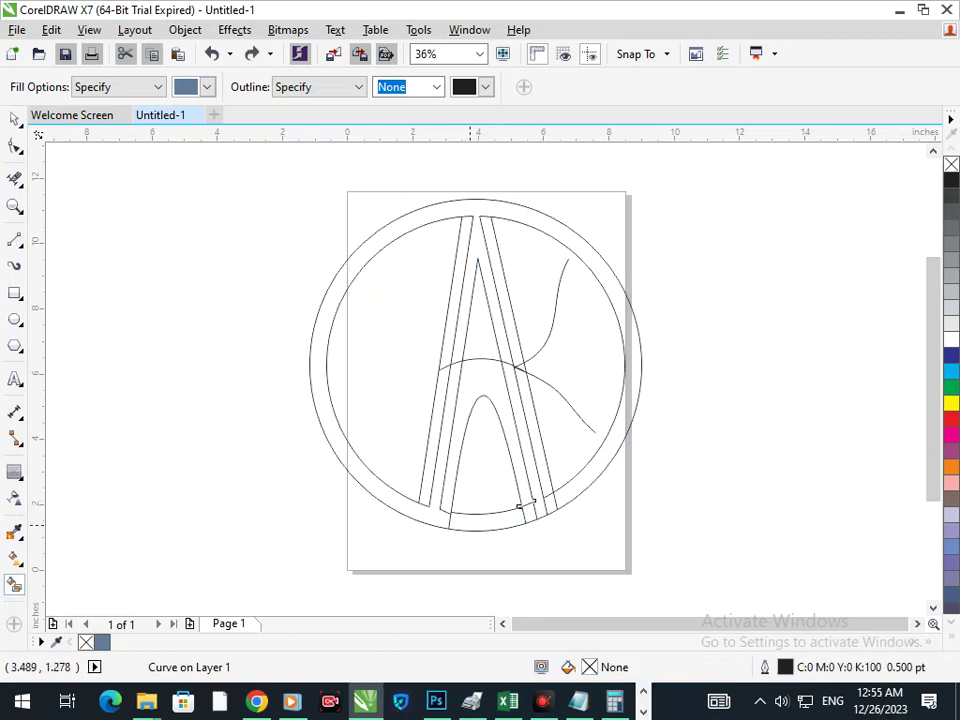
# Step: Try a Smart Fill of the ring and the A's narrow leg bands in slate blue without outline, and undo back to the unfilled lines
pyautogui.click(446, 522)
pyautogui.click(438, 521)
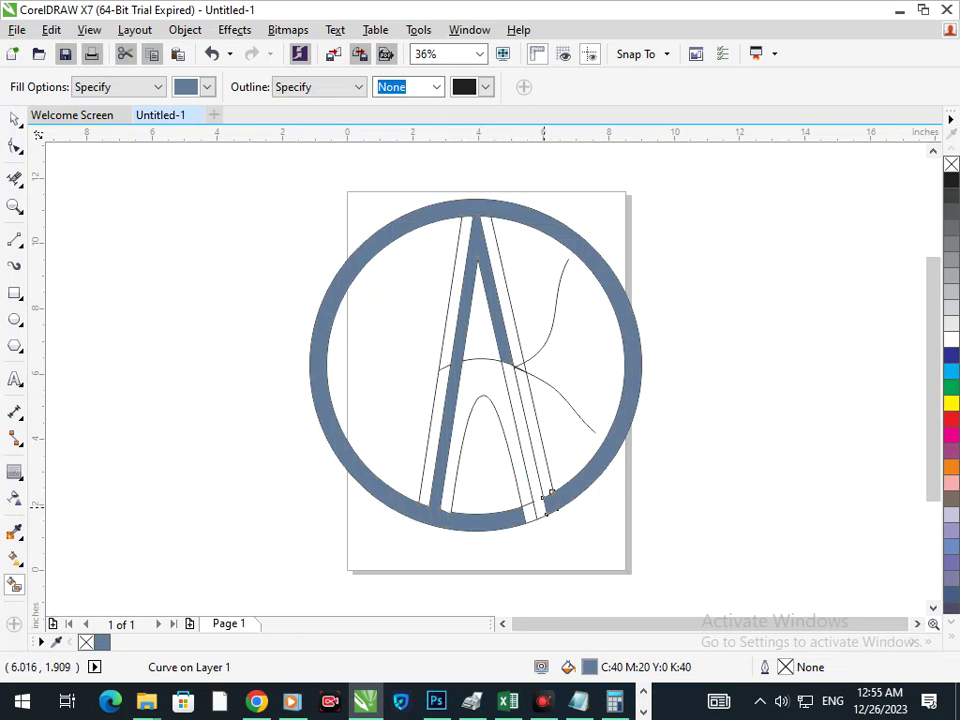
pyautogui.click(543, 506)
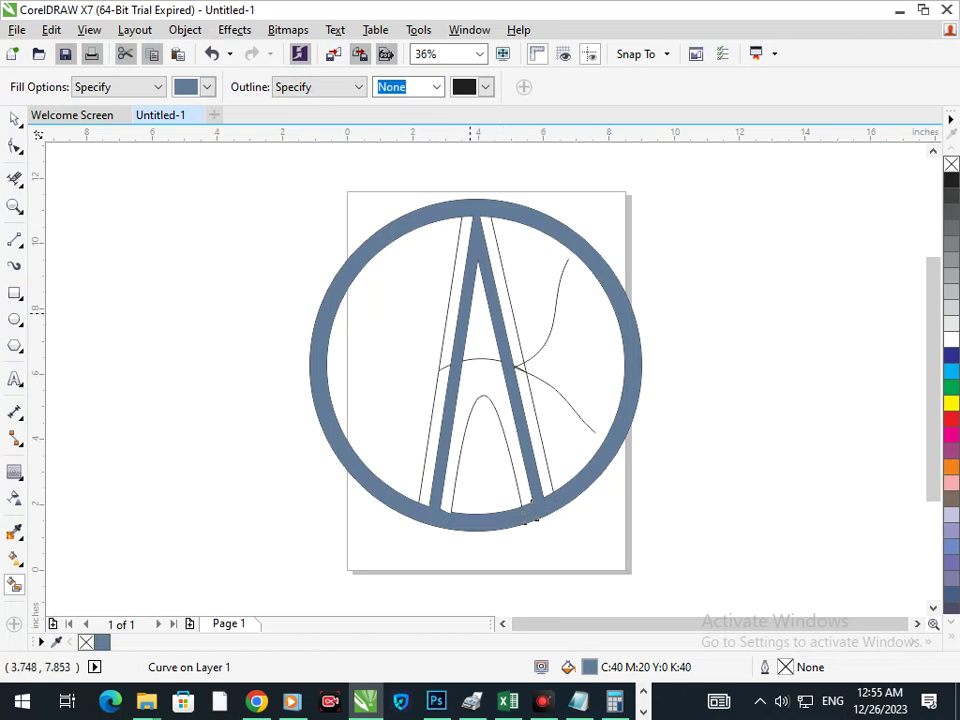
pyautogui.hotkey('ctrl', 'z')
pyautogui.hotkey('ctrl', 'z')
pyautogui.hotkey('ctrl', 'z')
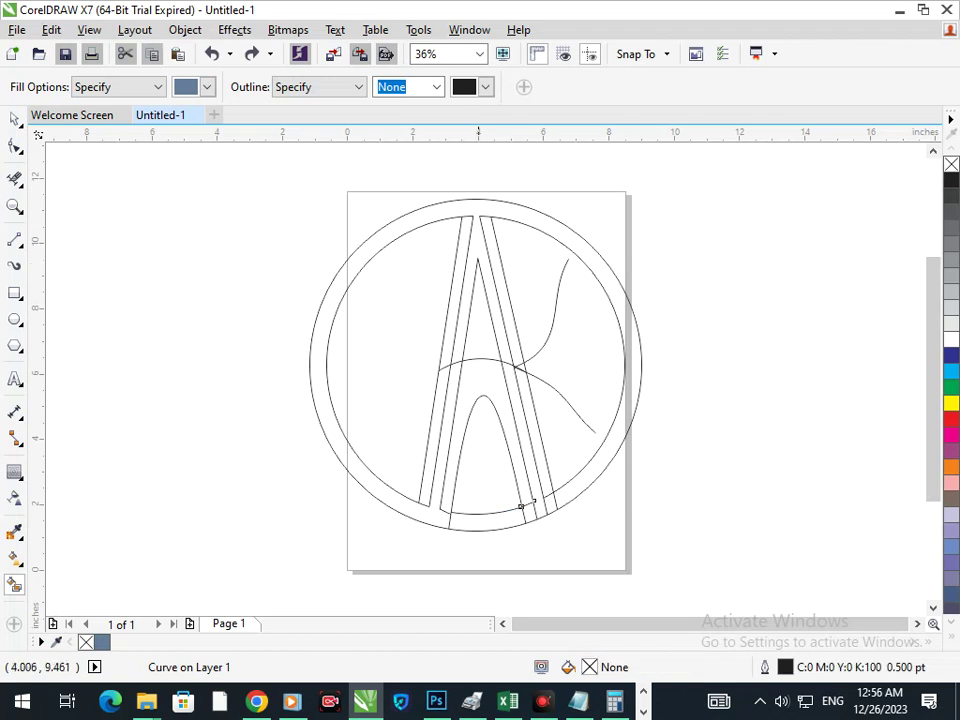
# Step: Delete the inner-circle arc between the two innermost right-leg lines
pyautogui.click(14, 179)
pyautogui.click(524, 505)
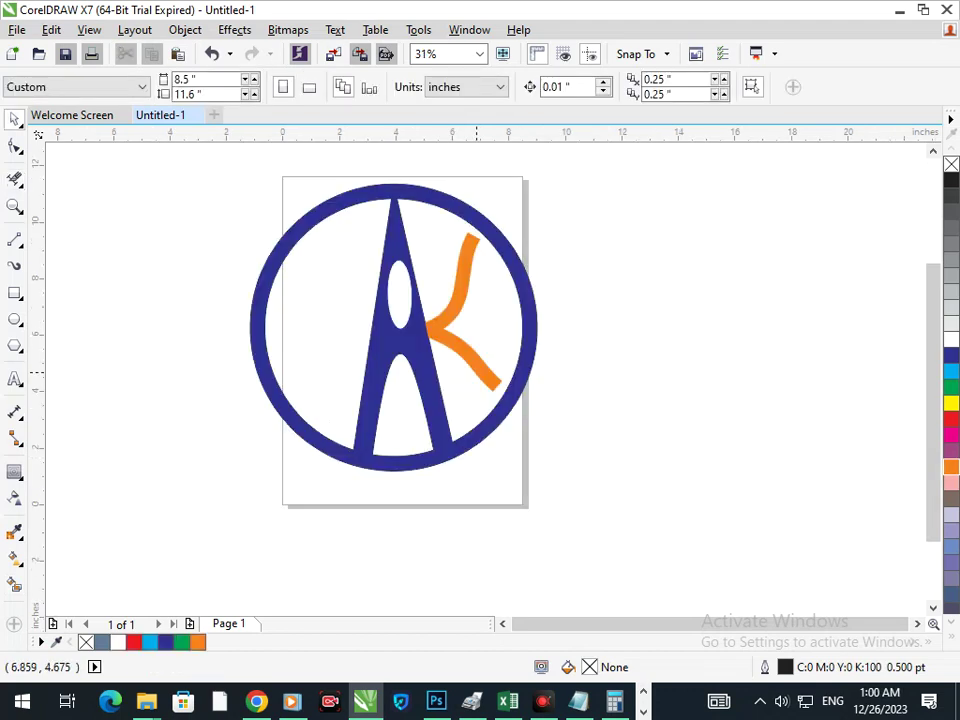
# Step: Try magenta, green, cyan and blue on the grouped K strokes in their original position, and settle on red C:0 M:100 Y:100 K:0
pyautogui.moveTo(476, 368); pyautogui.dragTo(483, 387)
pyautogui.hotkey('ctrl', 'z')
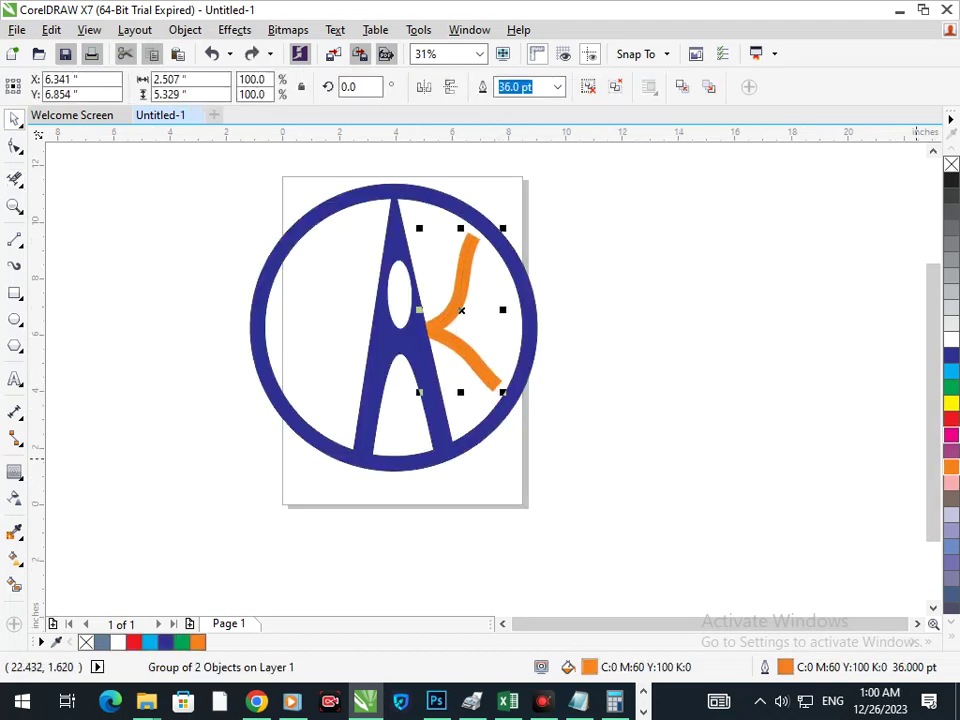
pyautogui.rightClick(951, 434)
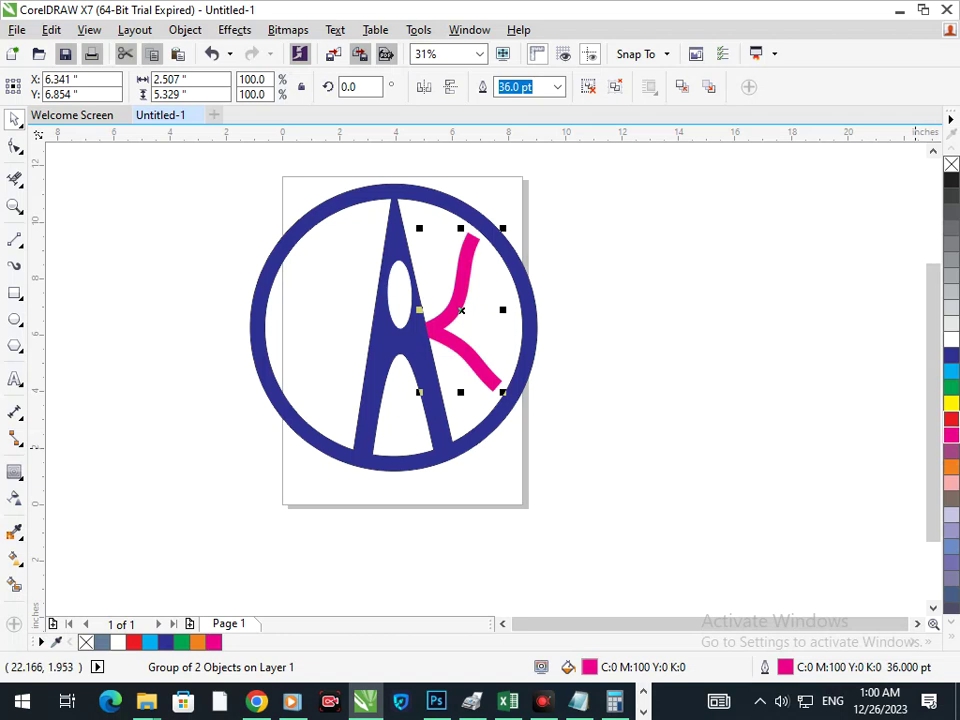
pyautogui.rightClick(951, 418)
pyautogui.rightClick(951, 386)
pyautogui.rightClick(951, 371)
pyautogui.rightClick(951, 355)
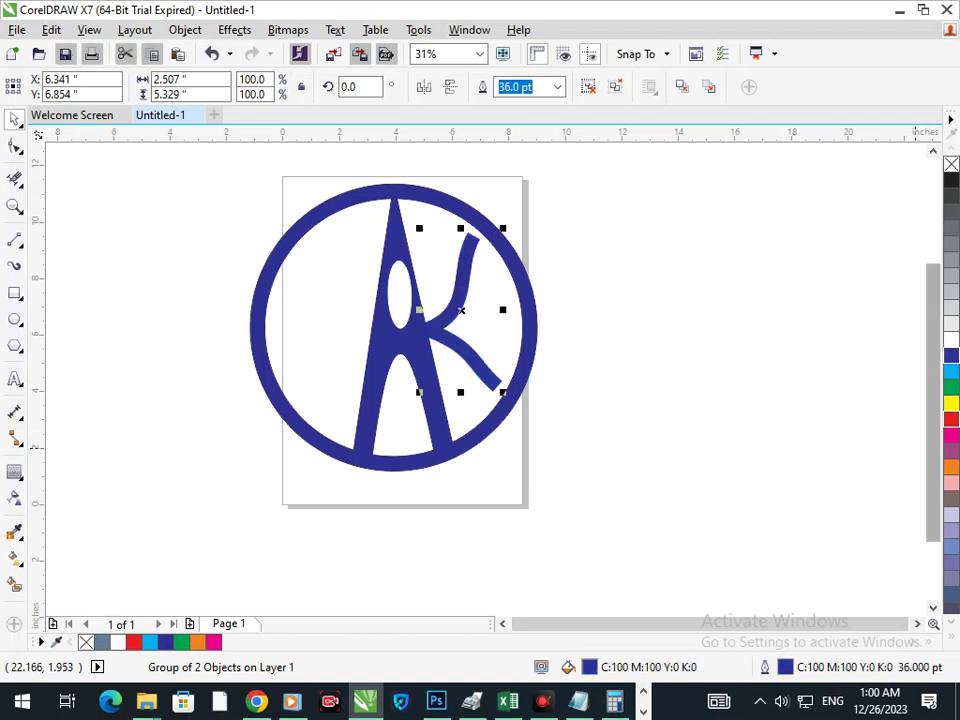
pyautogui.rightClick(951, 418)
pyautogui.click(666, 451)
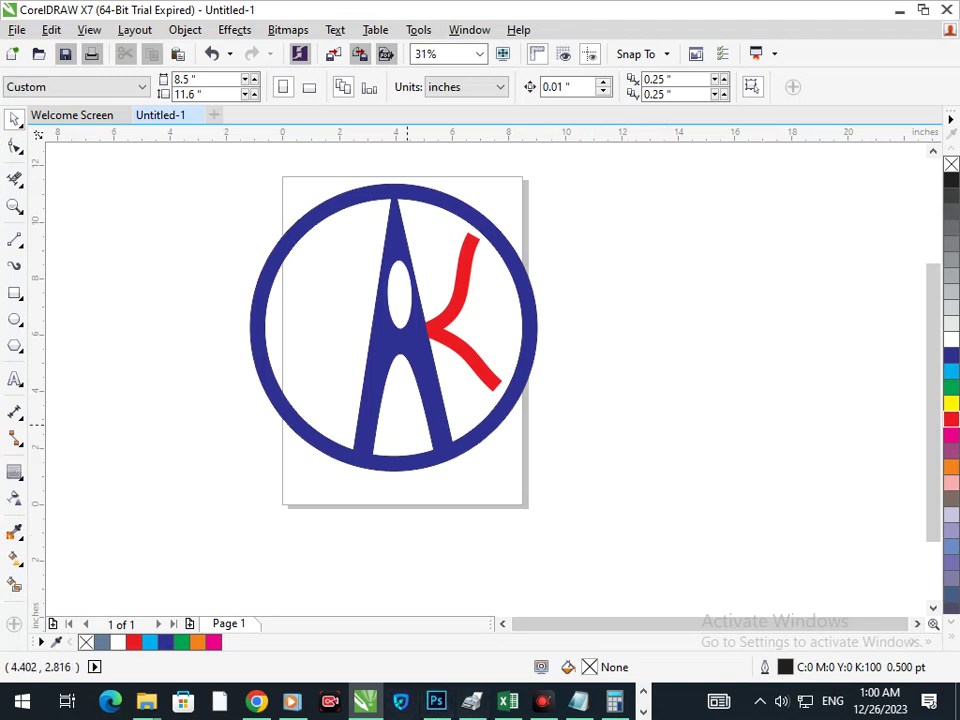
# Step: Fill the white ellipse inside the upper part of the A with yellow
pyautogui.click(437, 378)
pyautogui.press('Escape')
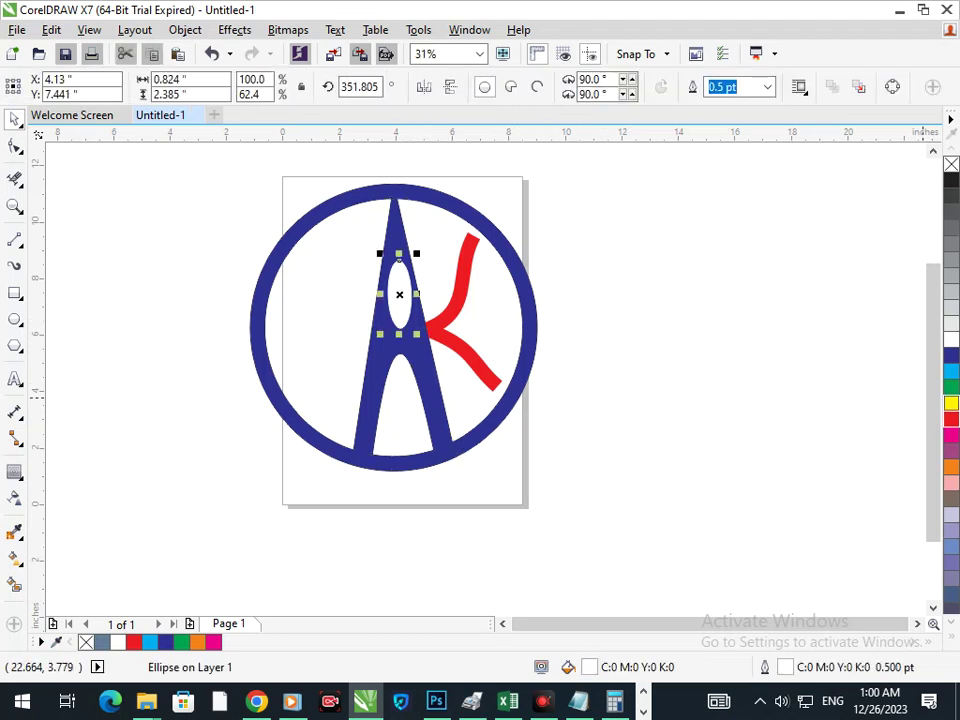
pyautogui.click(951, 403)
pyautogui.click(548, 370)
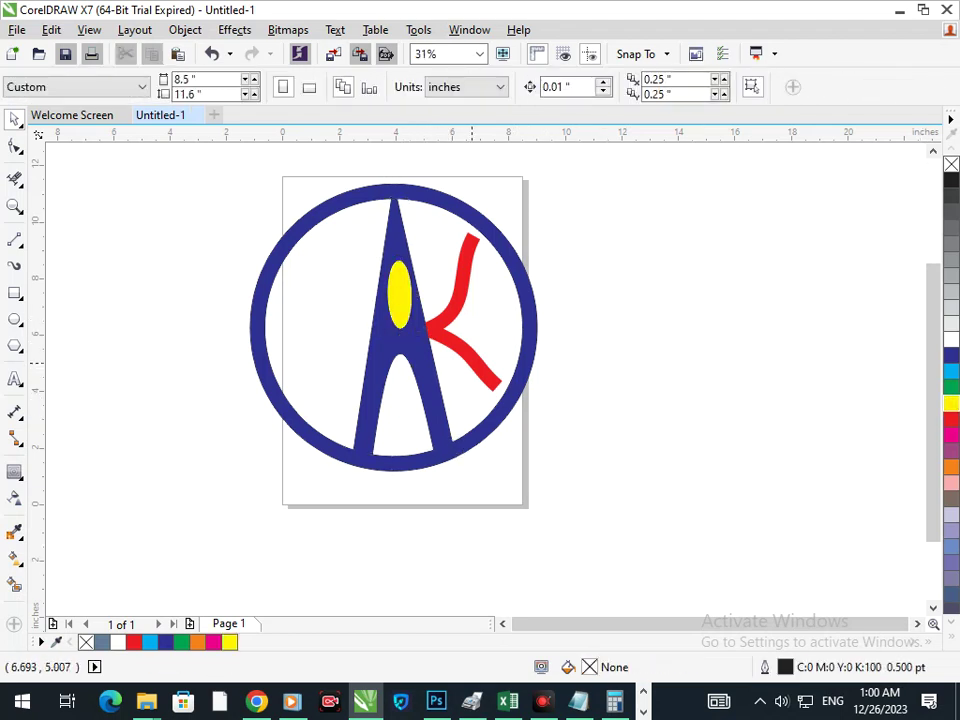
# Step: Select the group of red K strokes
pyautogui.click(474, 361)
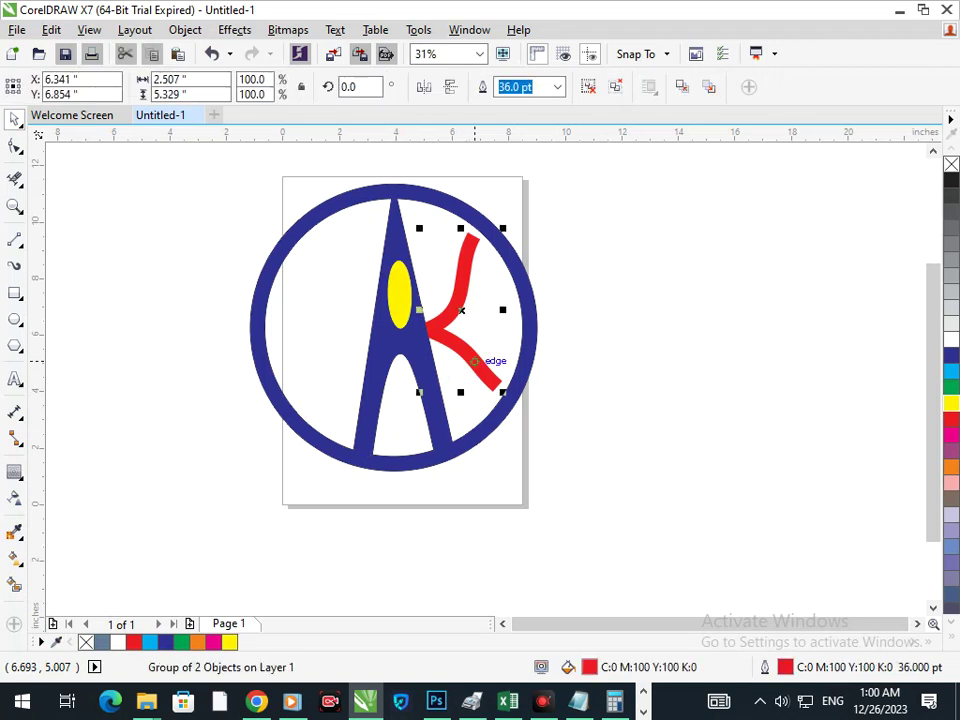